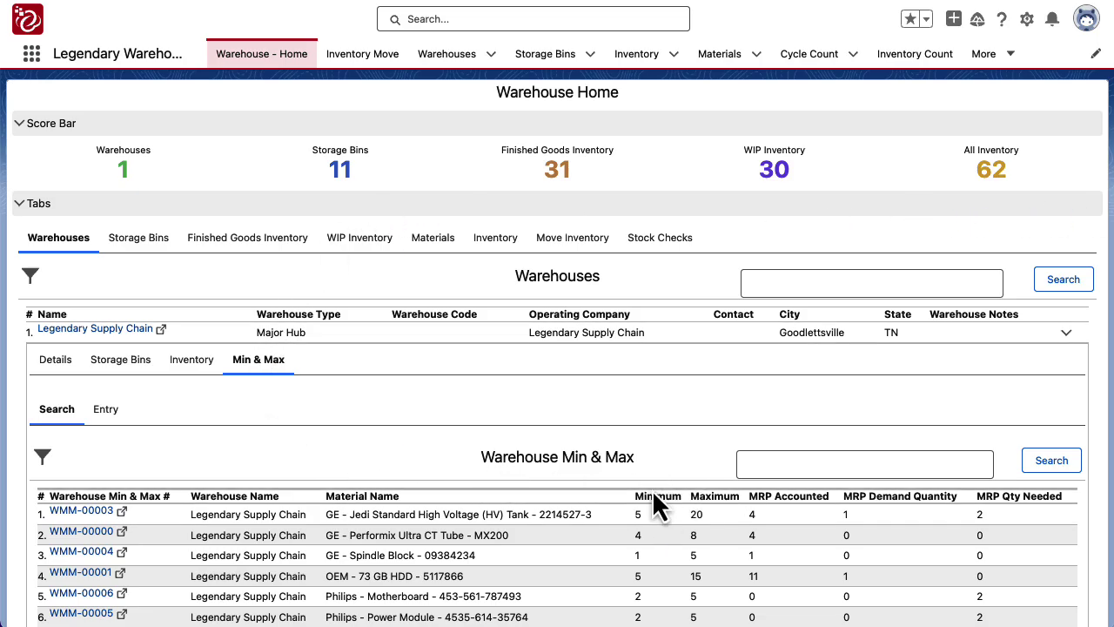
Step: Open the WMM-00003 warehouse min and max record and review its calculation details, MRP demand, accounted and informational quantities
scroll(644, 462, "down", 2)
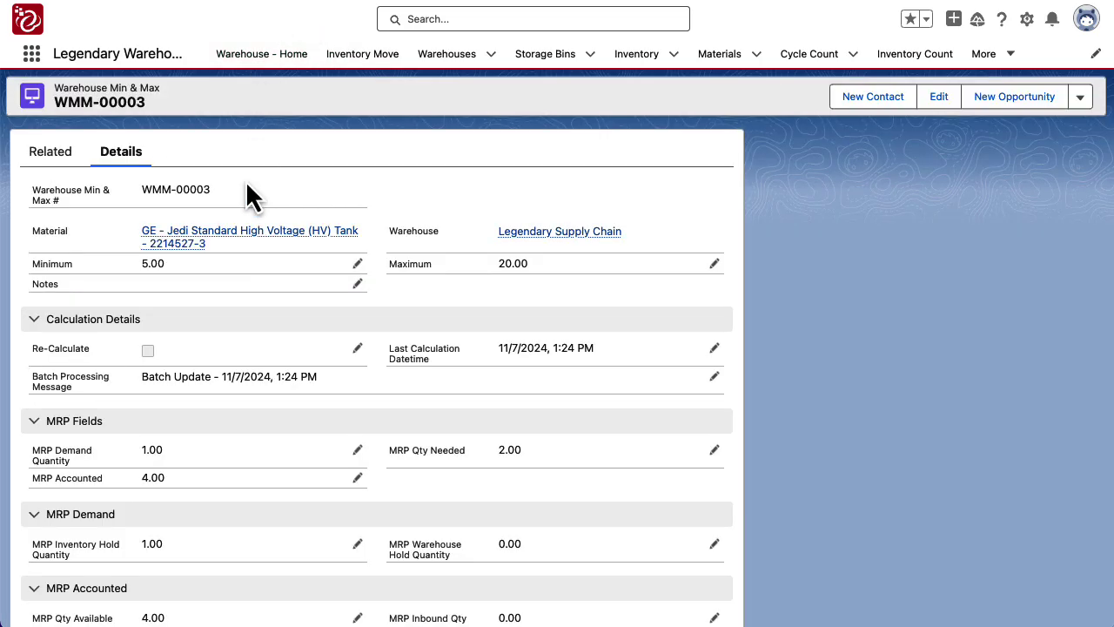
mouse_move(222, 254)
scroll(509, 276, "down", 1)
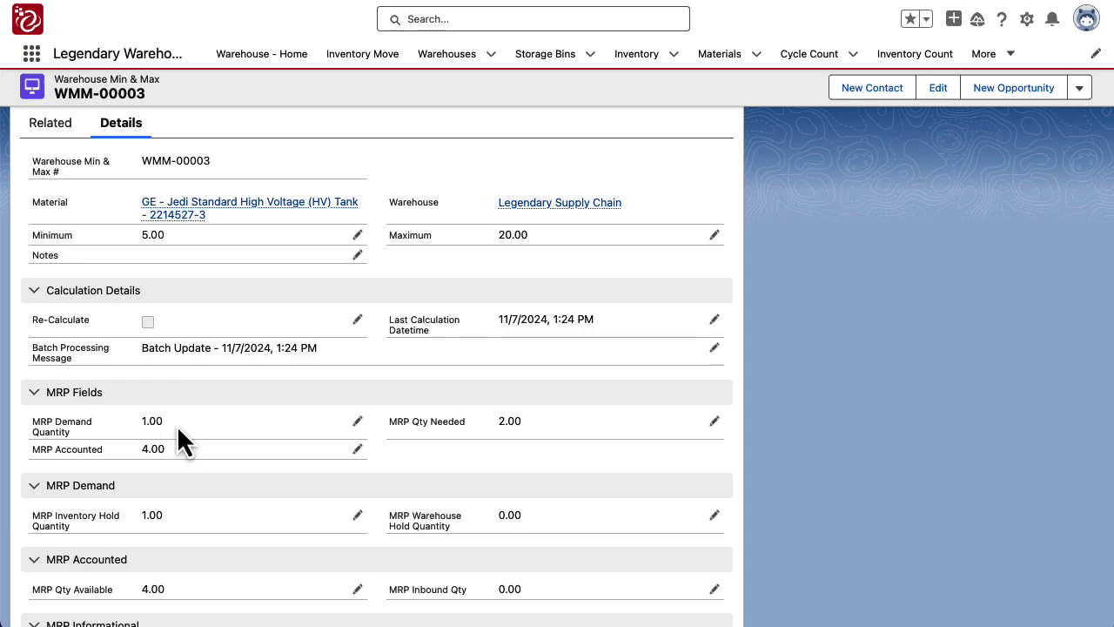
scroll(176, 425, "down", 1)
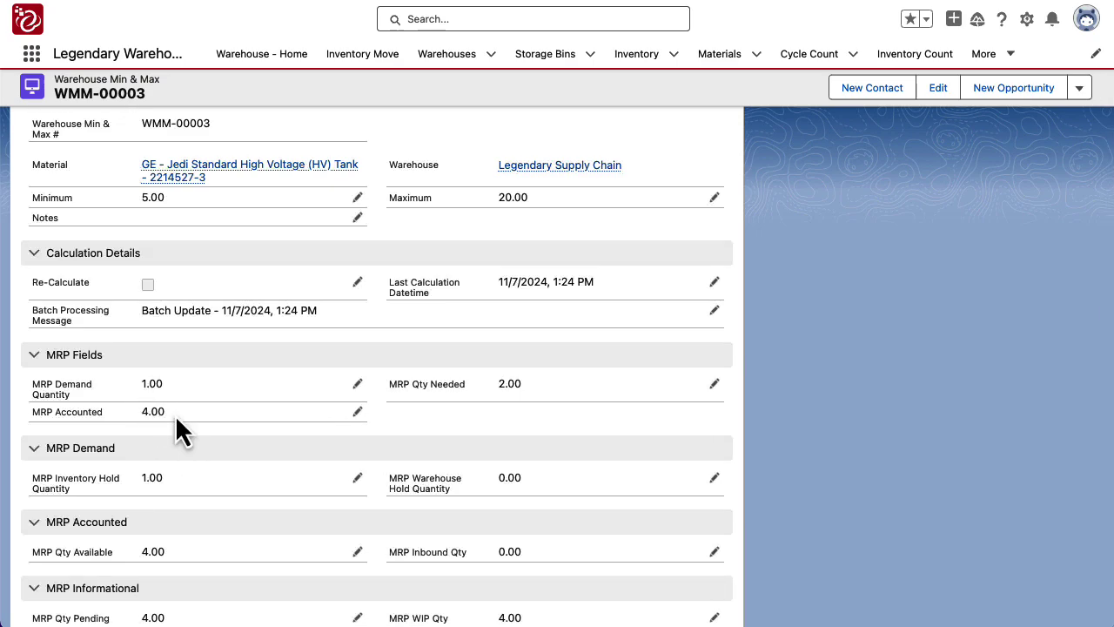
scroll(177, 416, "down", 1)
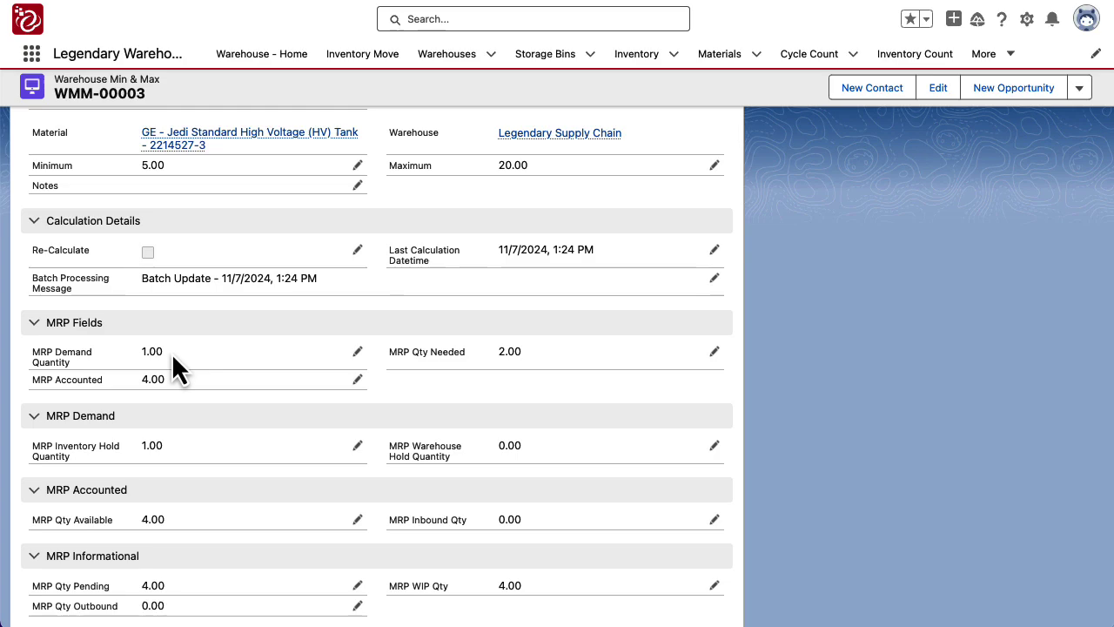
scroll(178, 353, "down", 2)
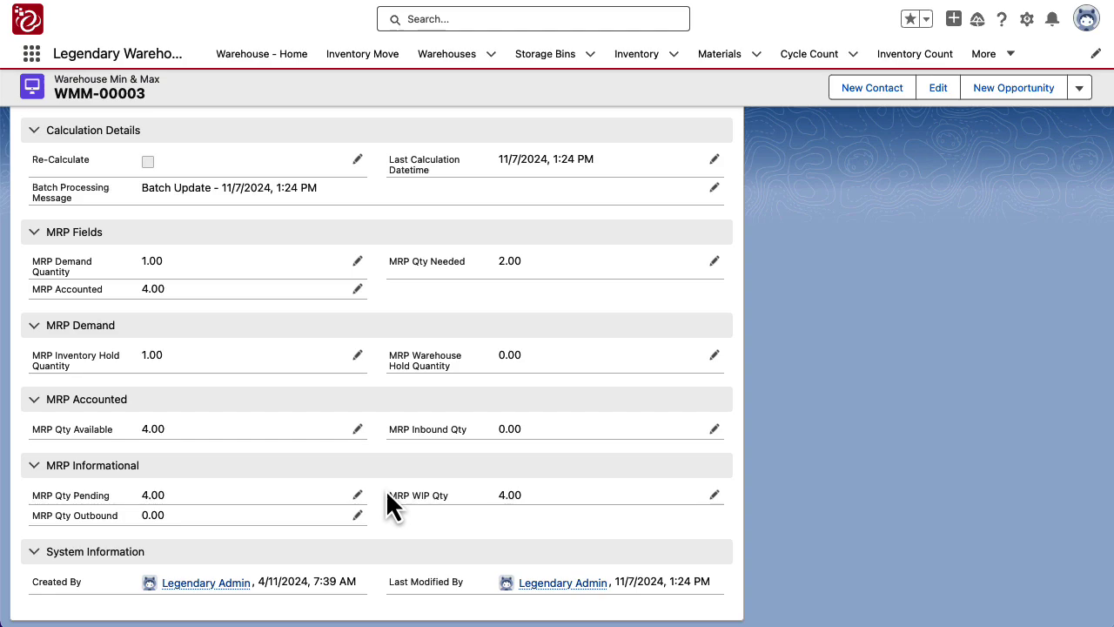
Step: Enable Re-Calculate on the WMM-00003 record and save it
scroll(479, 396, "up", 2)
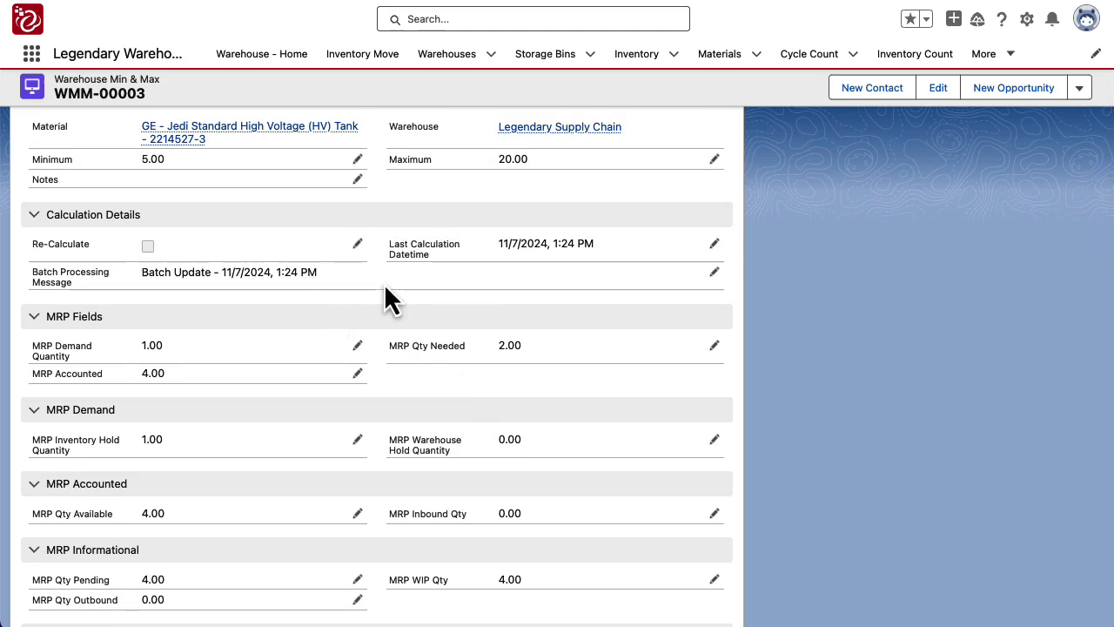
left_click(357, 244)
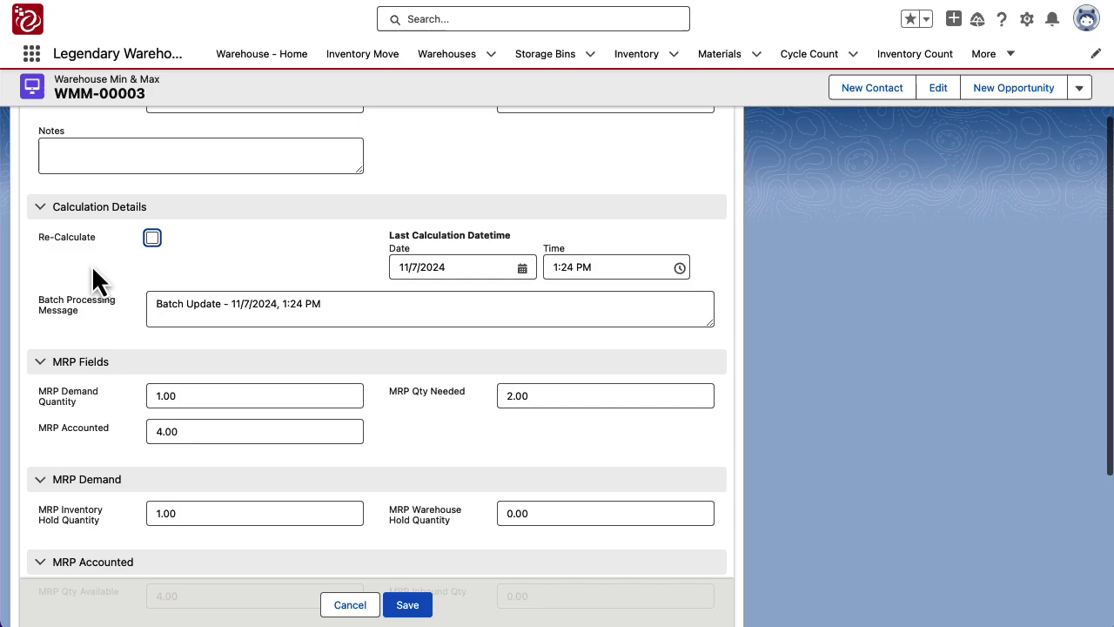
left_click(152, 239)
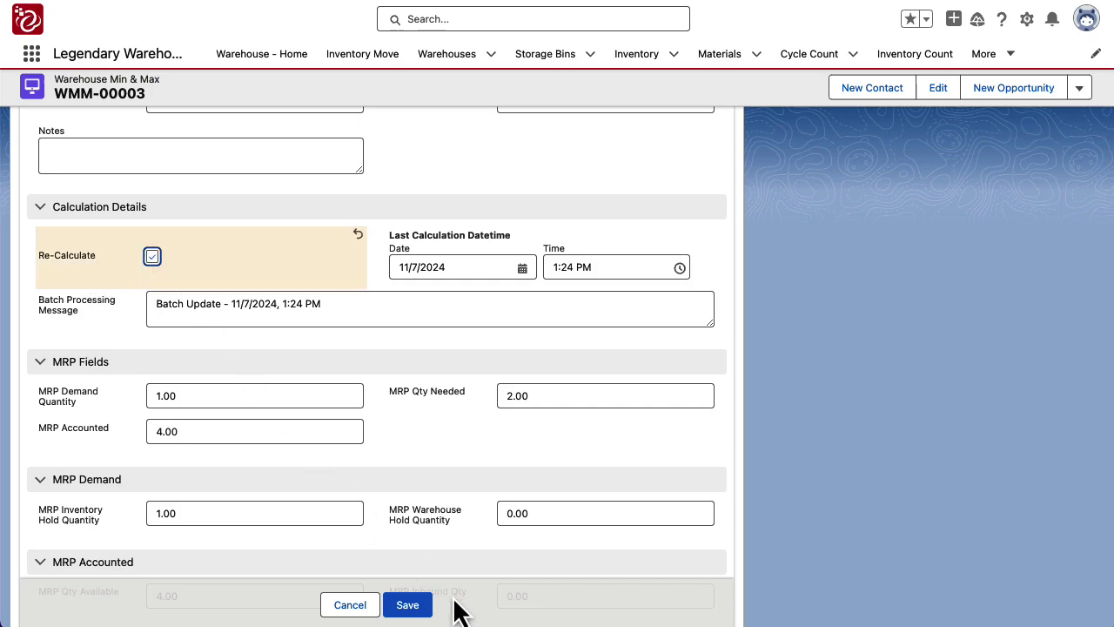
left_click(409, 606)
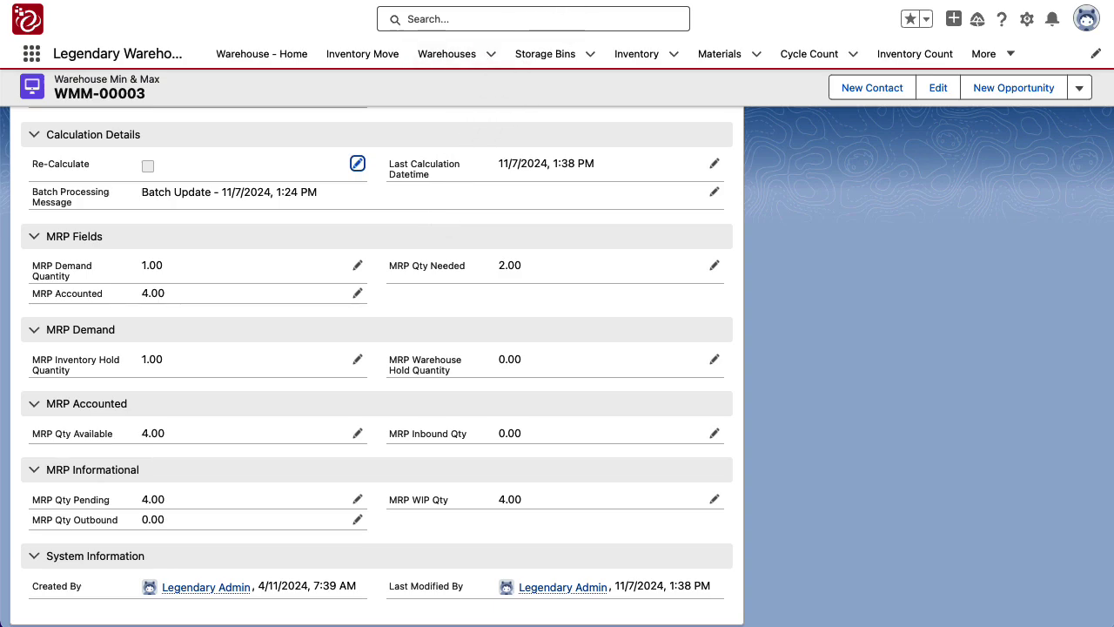
Step: Switch to Legendary Settings, open Warehouse Min Max Settings for editing and bring up its batch details
left_click(610, 2)
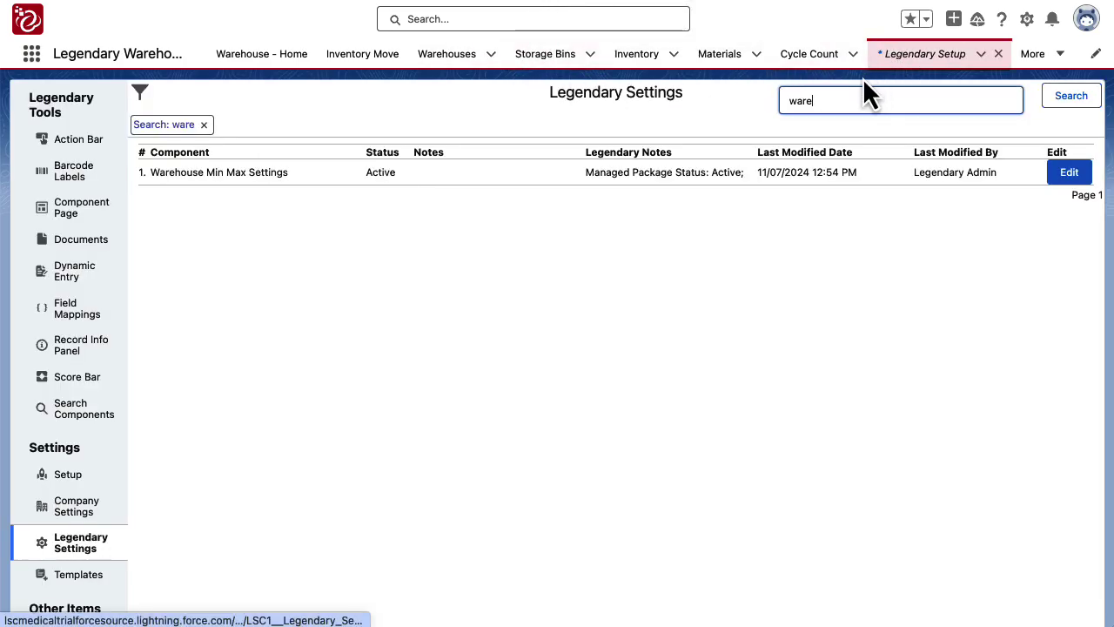
left_click(1071, 178)
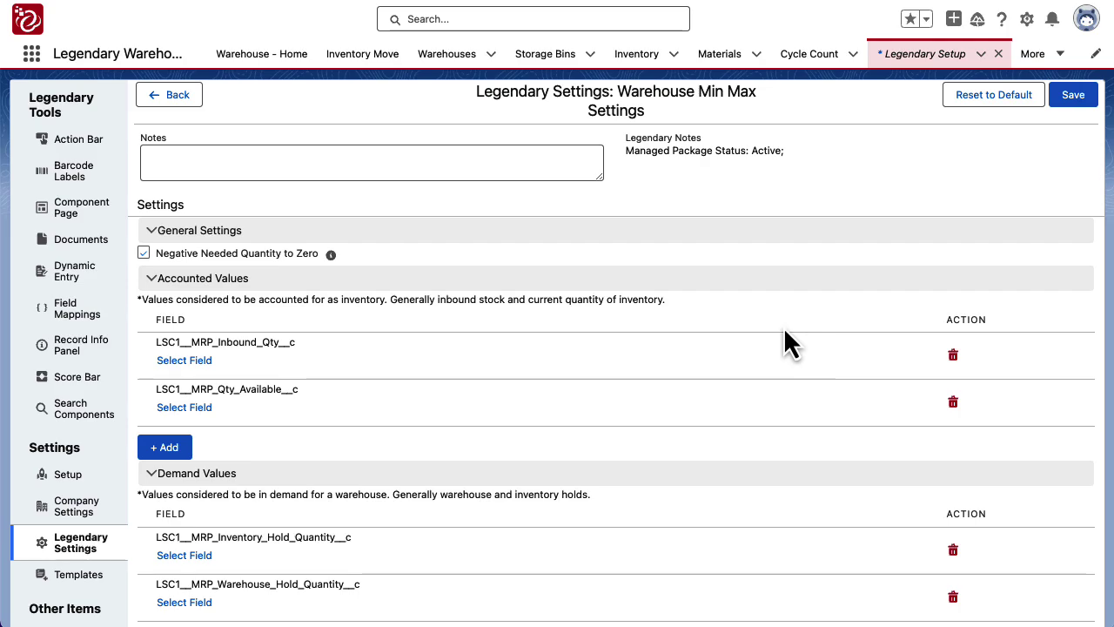
scroll(423, 254, "down", 1)
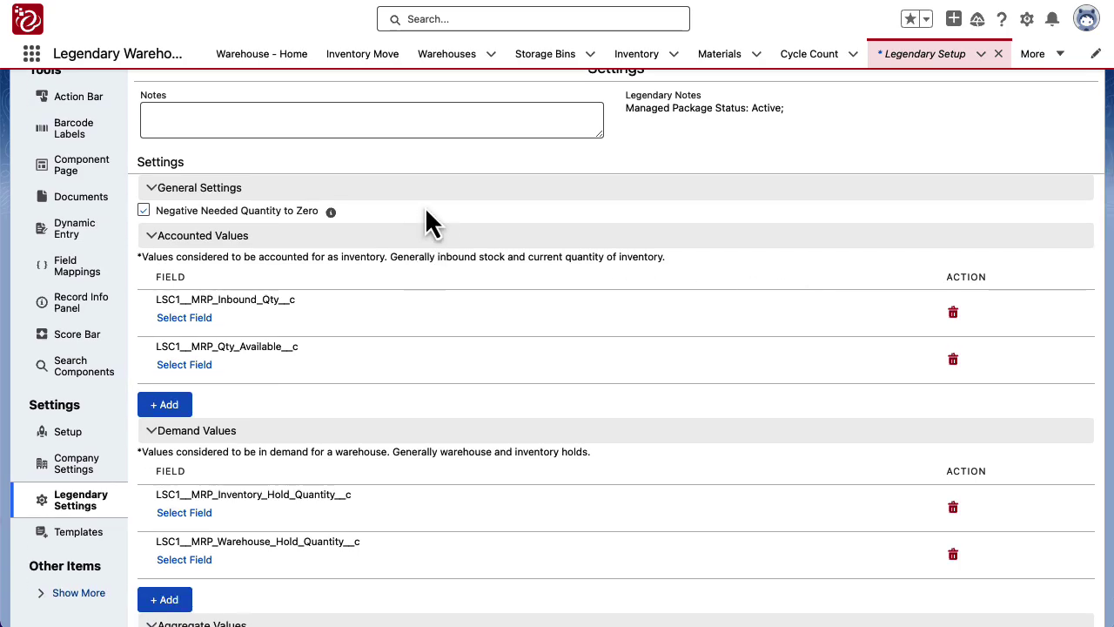
scroll(423, 287, "down", 3)
scroll(442, 222, "down", 10)
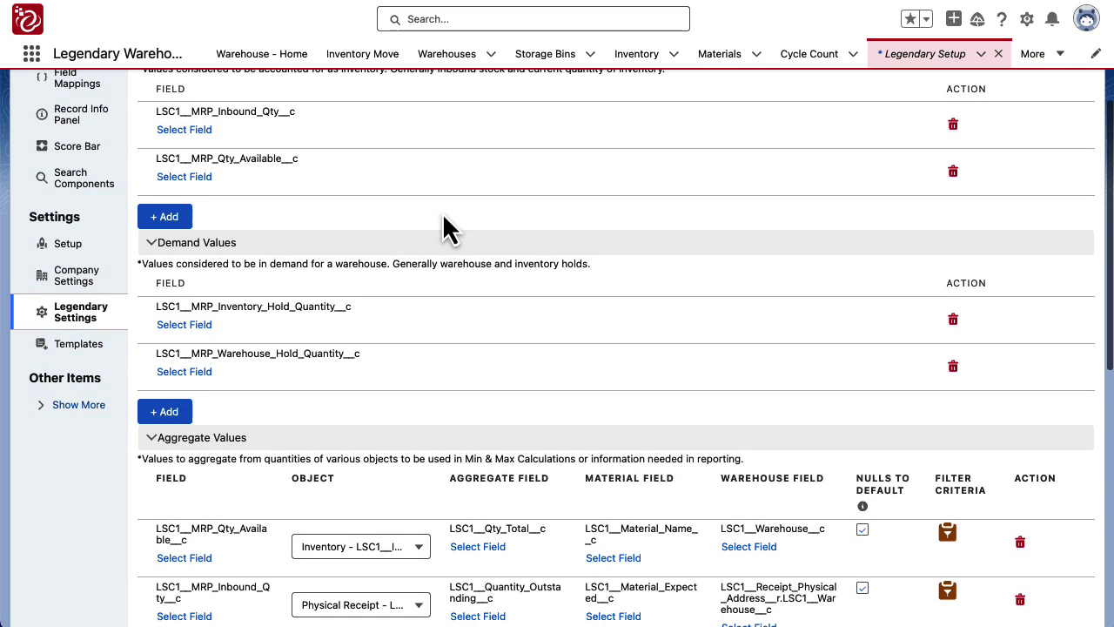
scroll(446, 224, "down", 7)
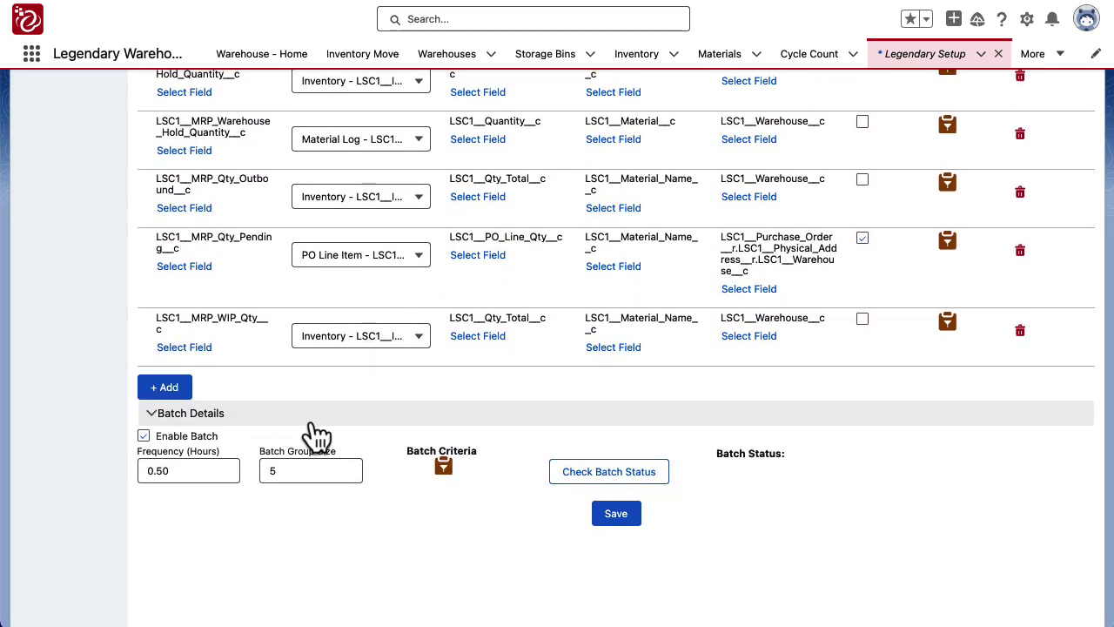
Step: Set the batch frequency to 4 hours
left_click(196, 473)
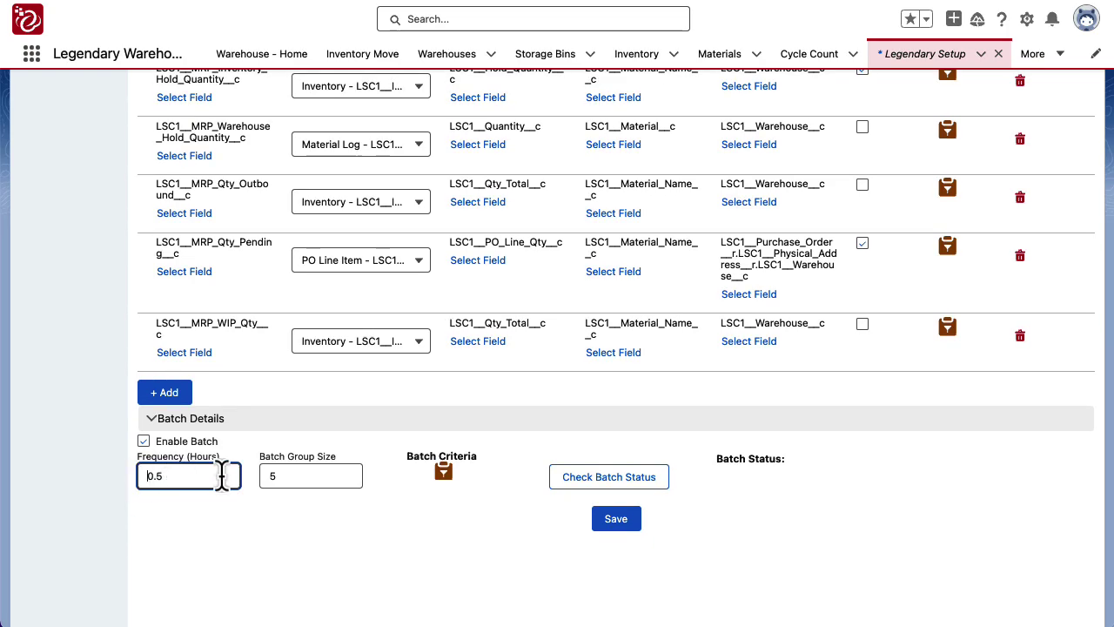
left_click_drag(223, 475, 144, 475)
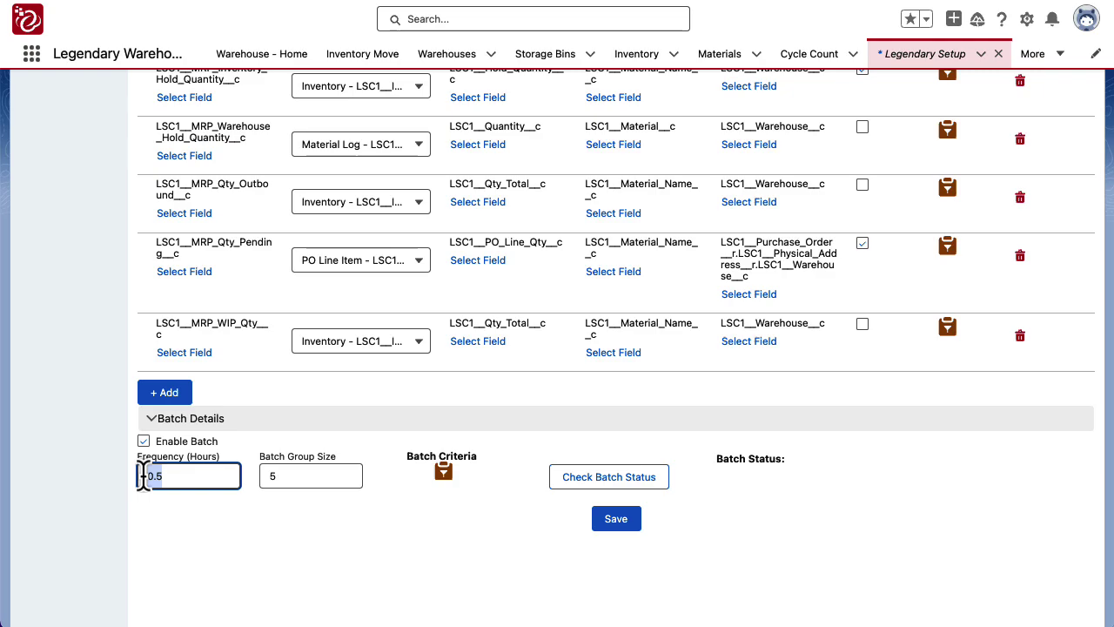
type("4")
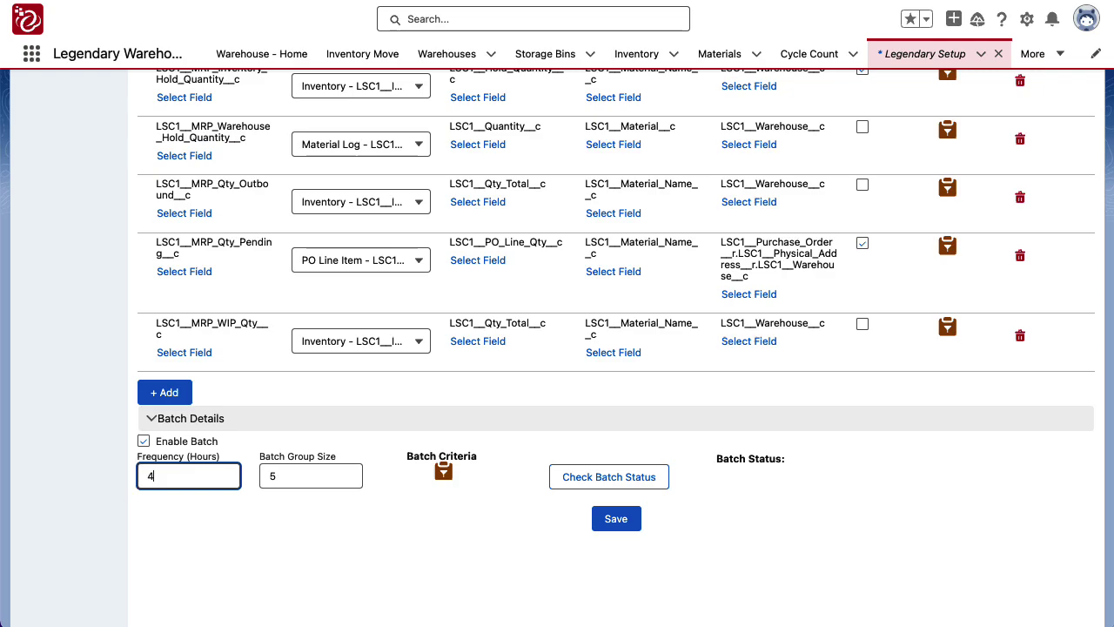
key("Tab")
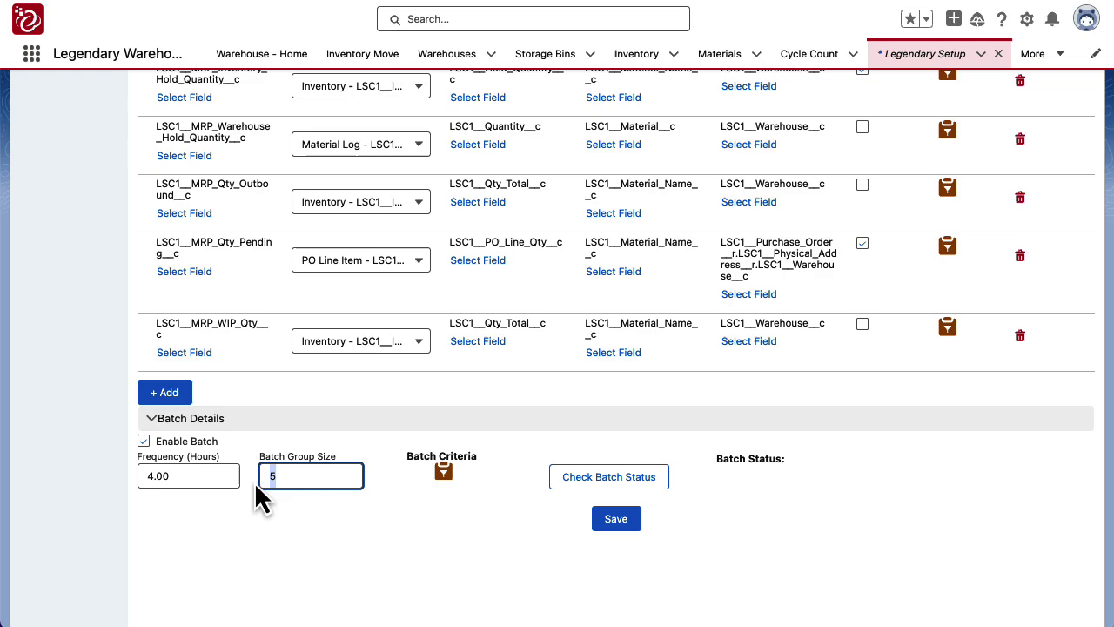
left_click(335, 526)
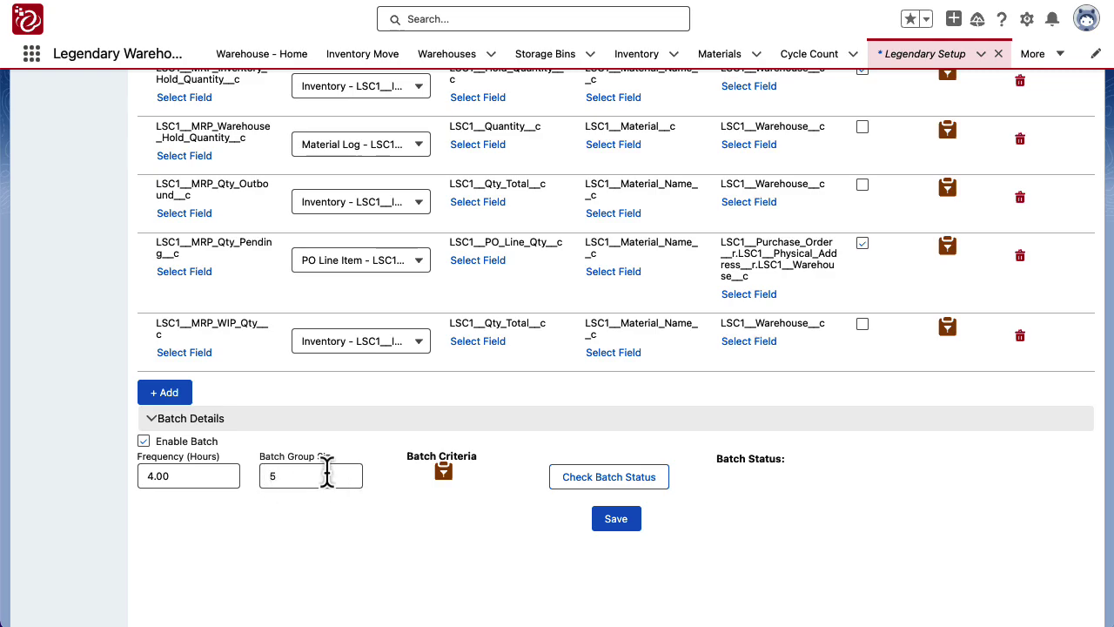
Step: Examine the batch group size and the batch filter criteria, leaving the criteria without applying changes
double_click(304, 487)
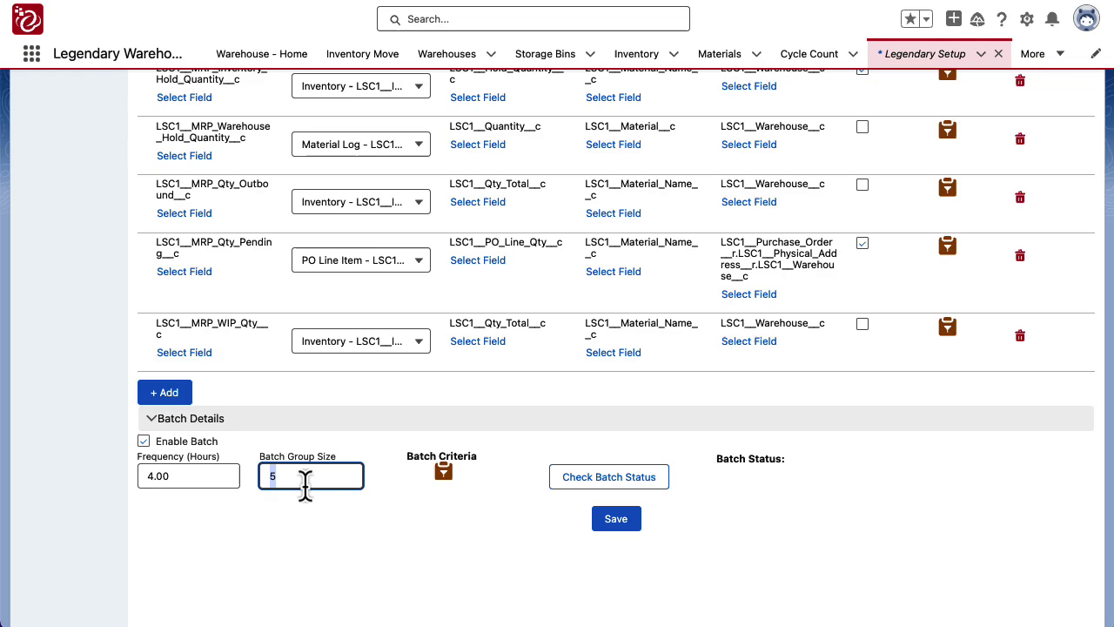
left_click(444, 474)
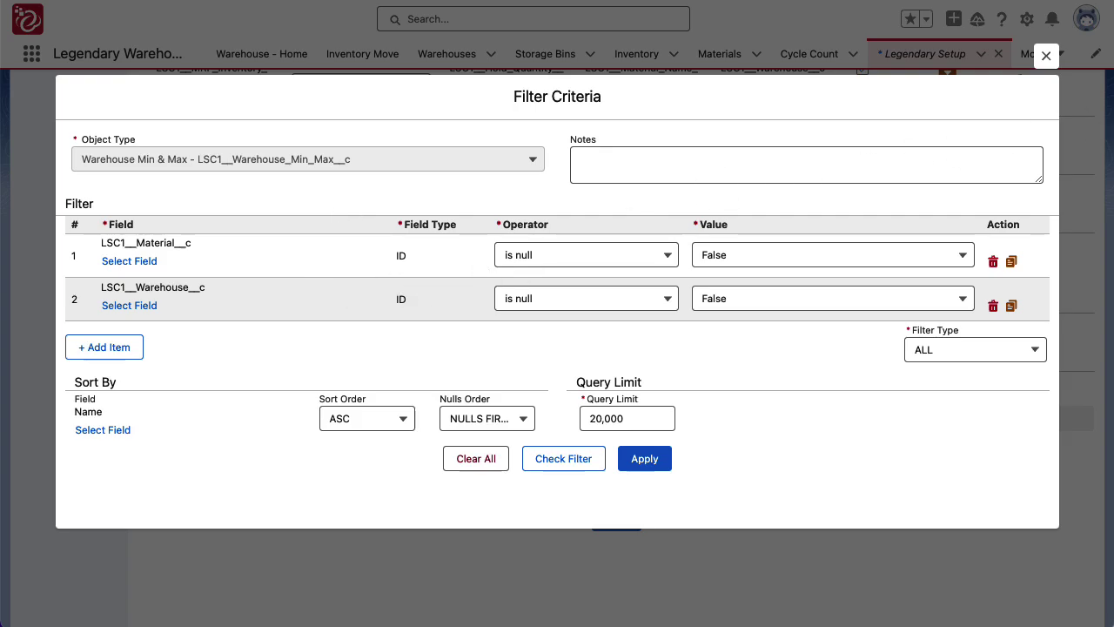
left_click(1045, 57)
Step: Check the batch status and read when the batch is scheduled
left_click(633, 491)
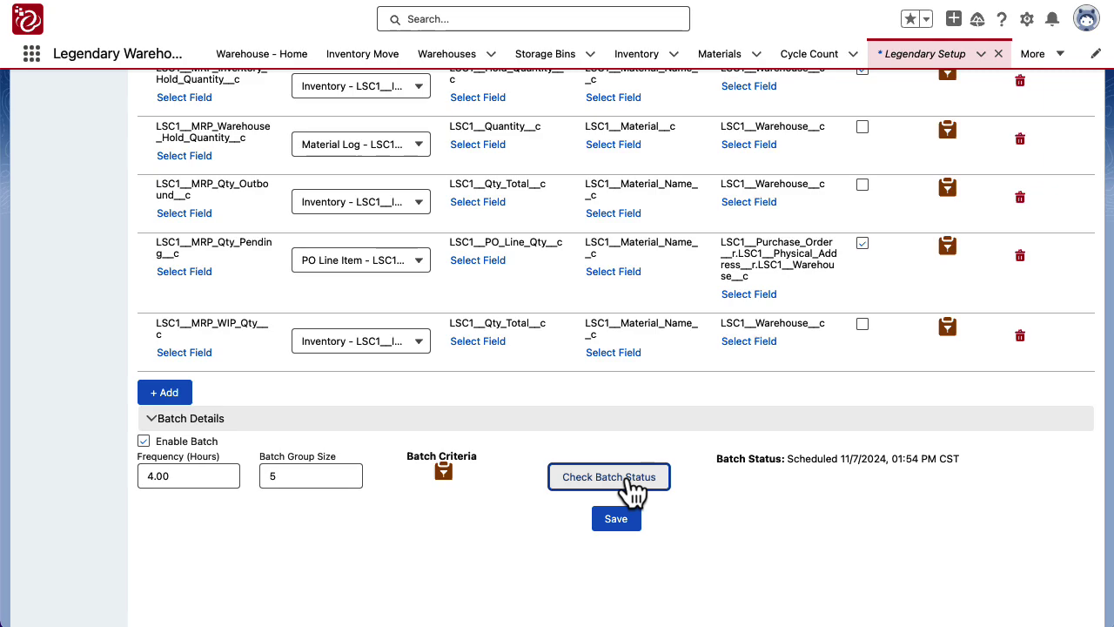
left_click_drag(732, 459, 977, 461)
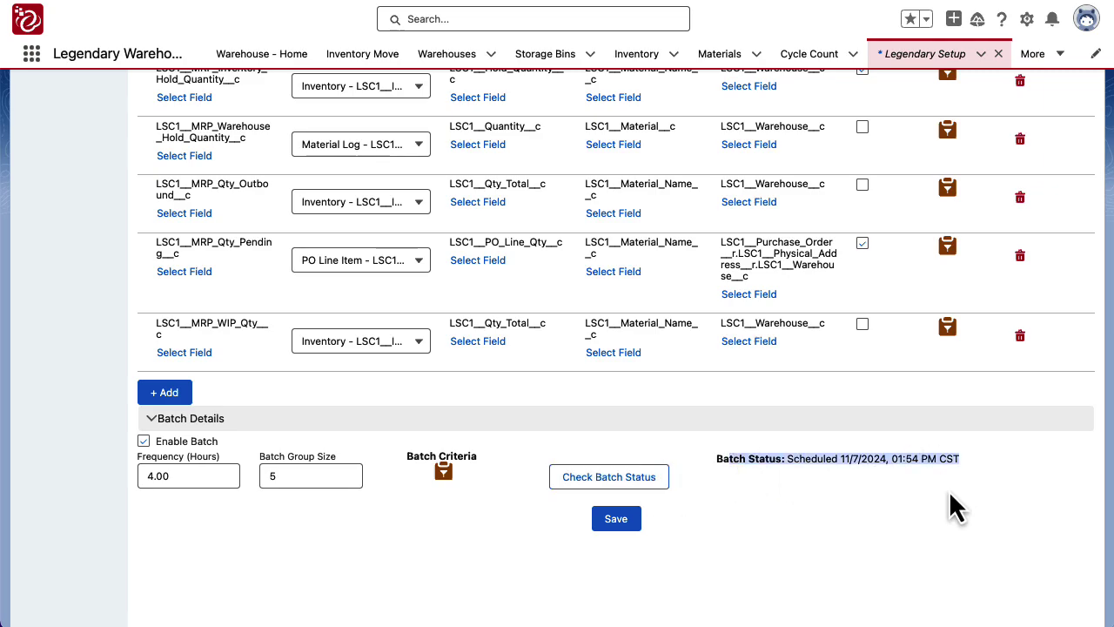
left_click(897, 524)
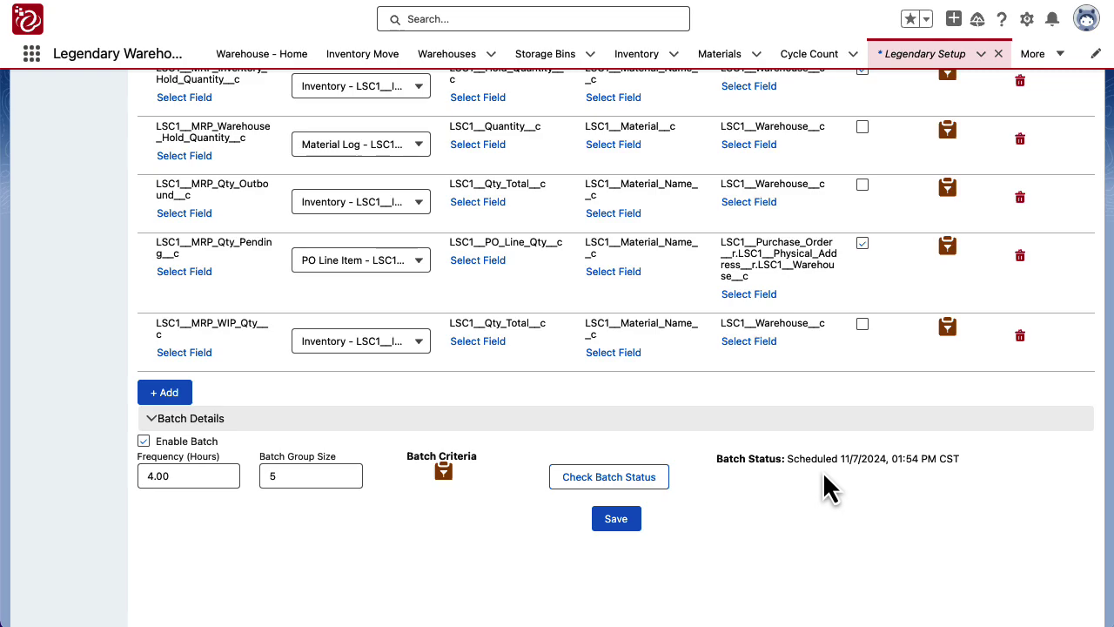
Step: Collapse the Batch Details section and review the Negative Needed Quantity to Zero option under General Settings
scroll(784, 484, "up", 1)
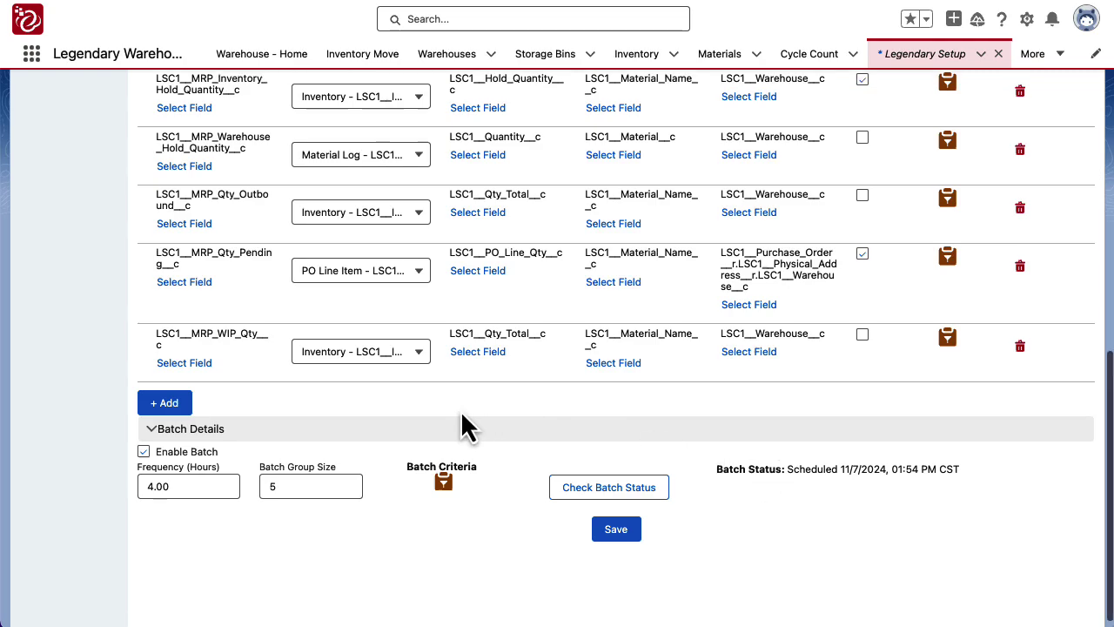
left_click(537, 448)
scroll(545, 444, "up", 2)
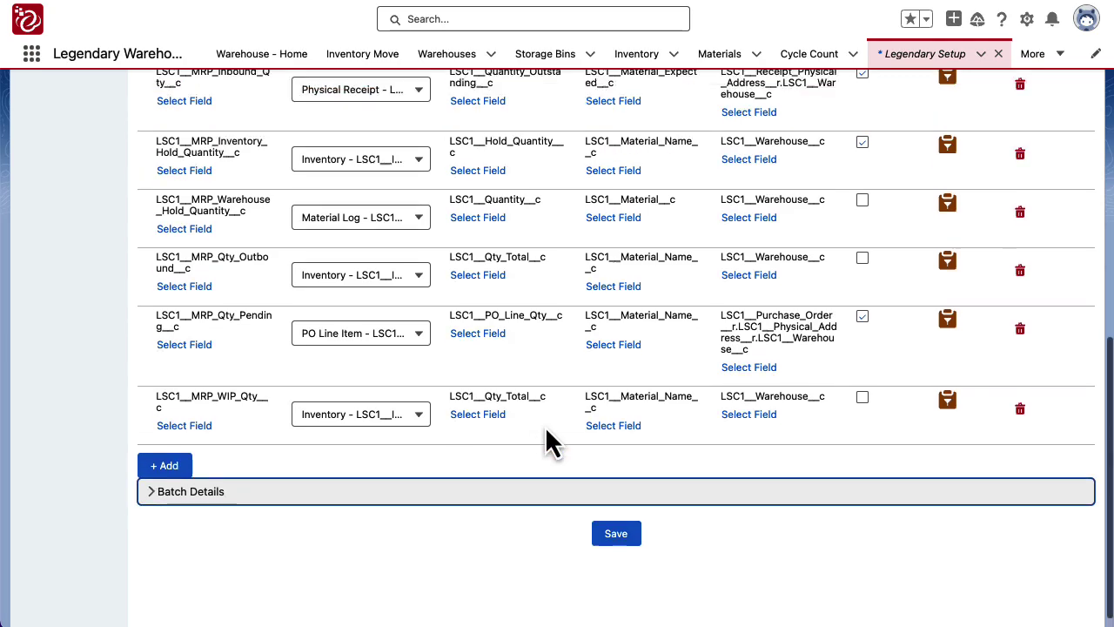
scroll(546, 444, "up", 10)
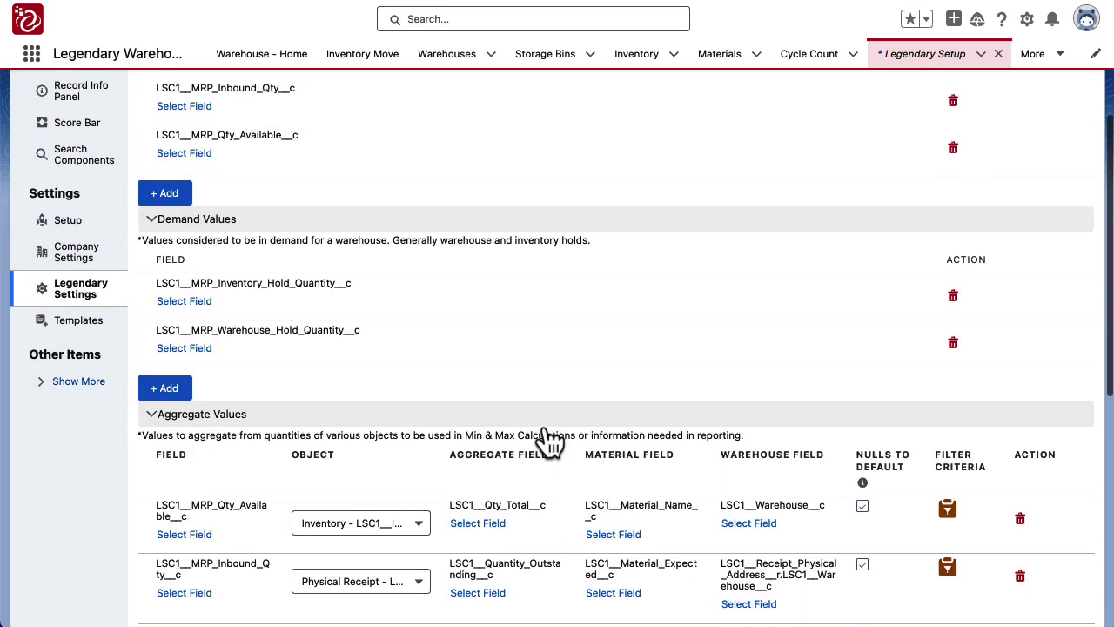
scroll(546, 428, "up", 1)
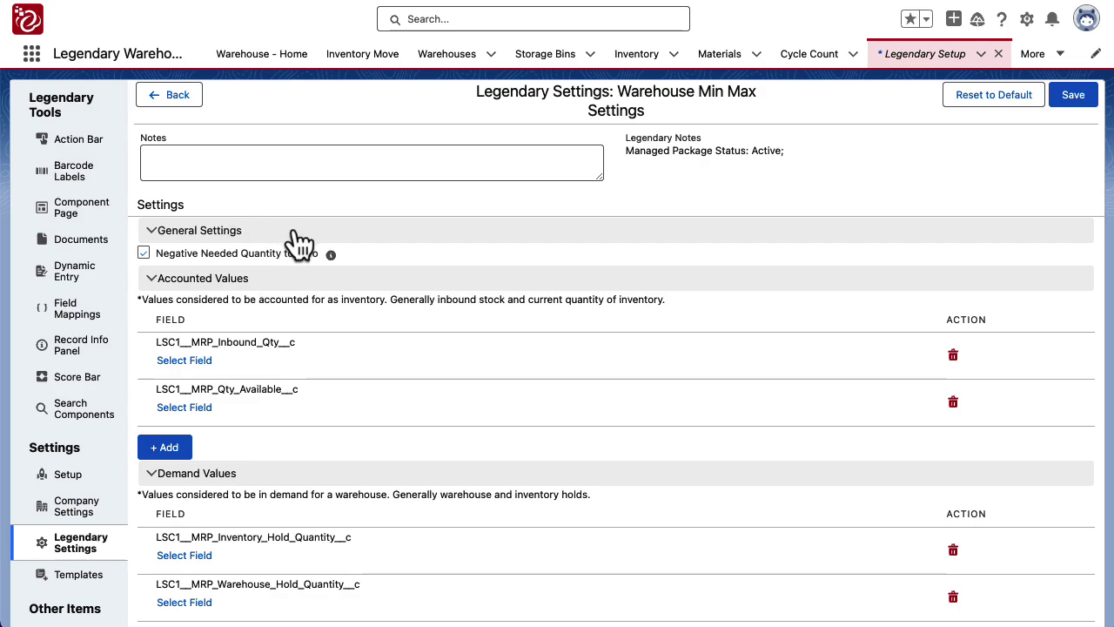
mouse_move(332, 256)
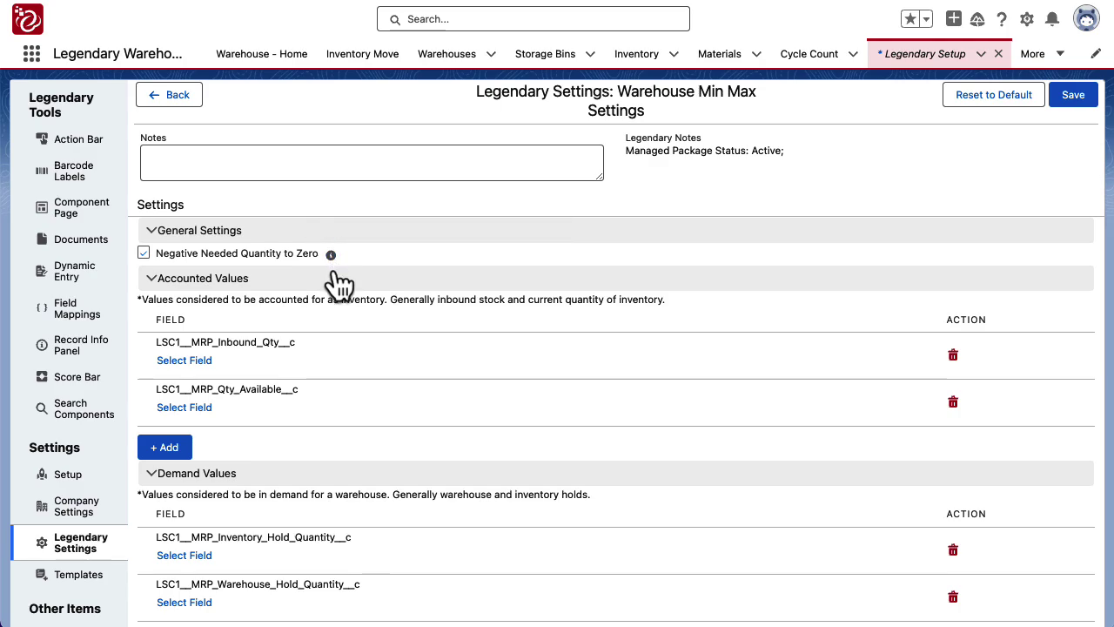
Step: Examine the fields listed under Accounted Values and Demand Values in the Warehouse Min Max Settings
scroll(325, 281, "down", 2)
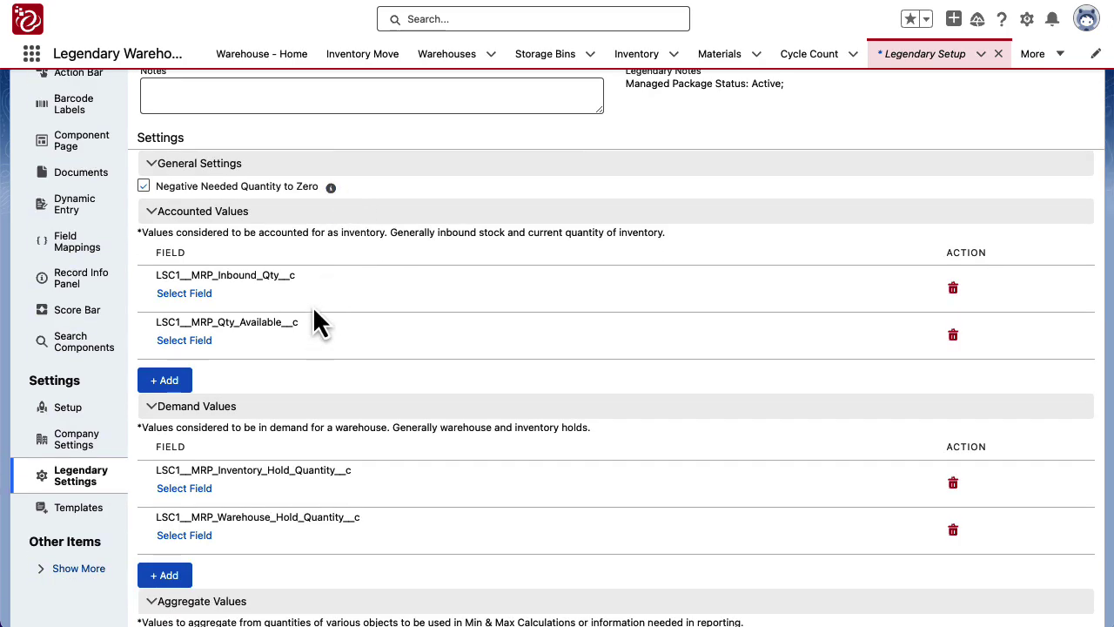
left_click_drag(190, 275, 389, 285)
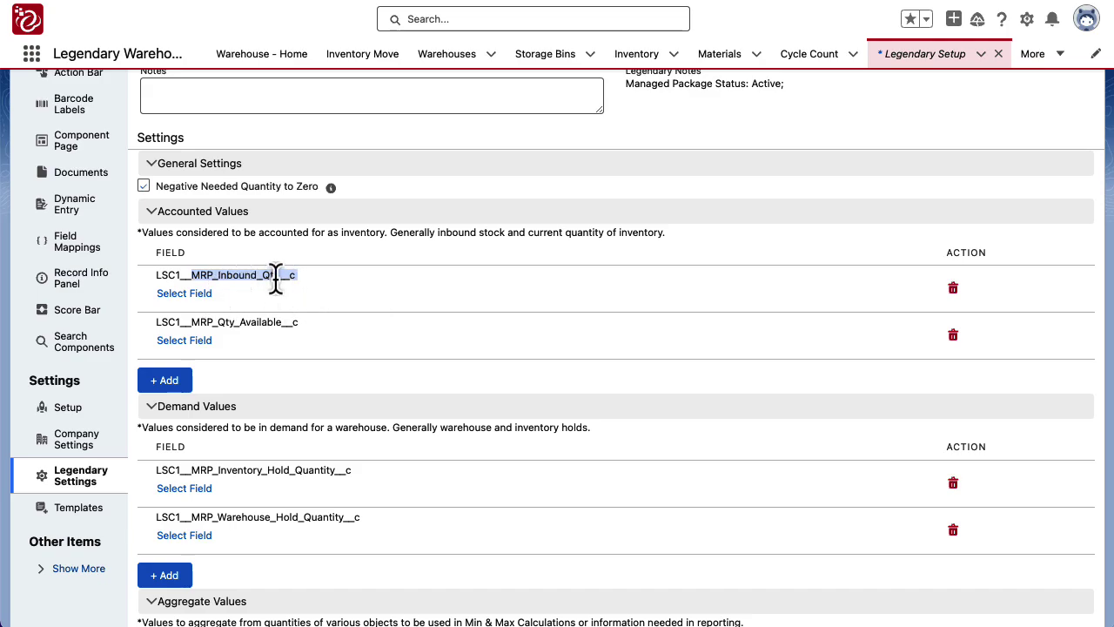
left_click_drag(199, 322, 293, 324)
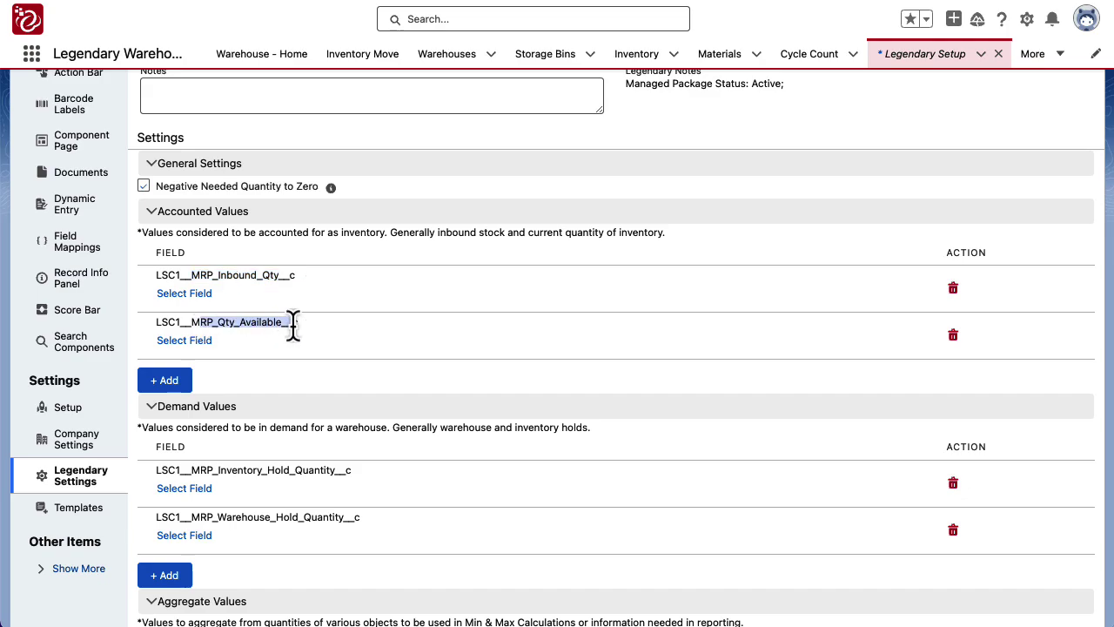
left_click(326, 326)
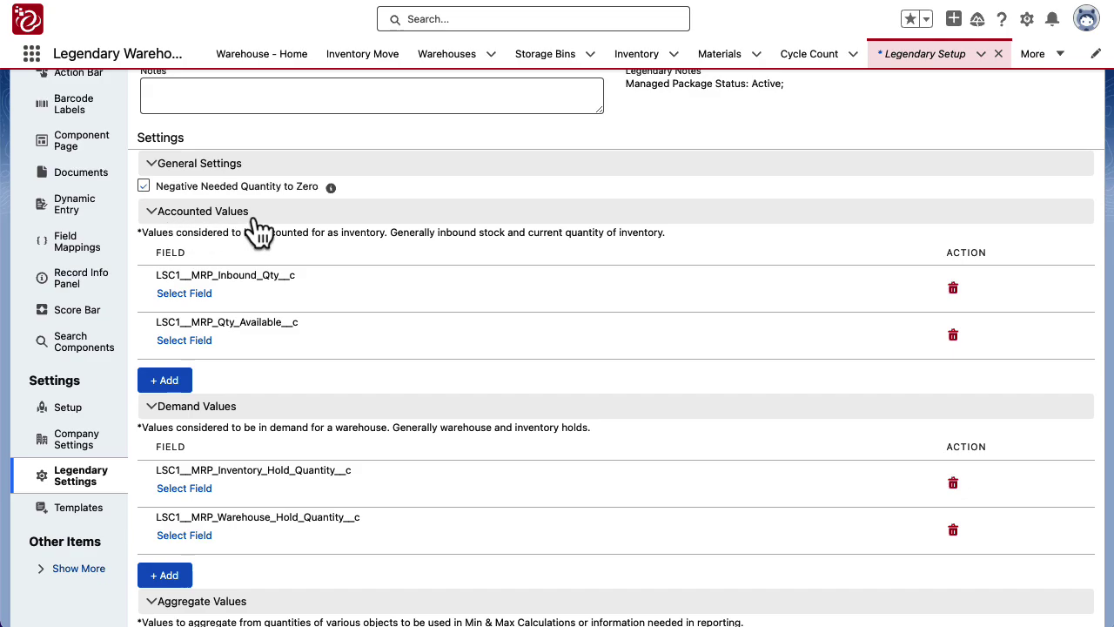
scroll(294, 237, "down", 2)
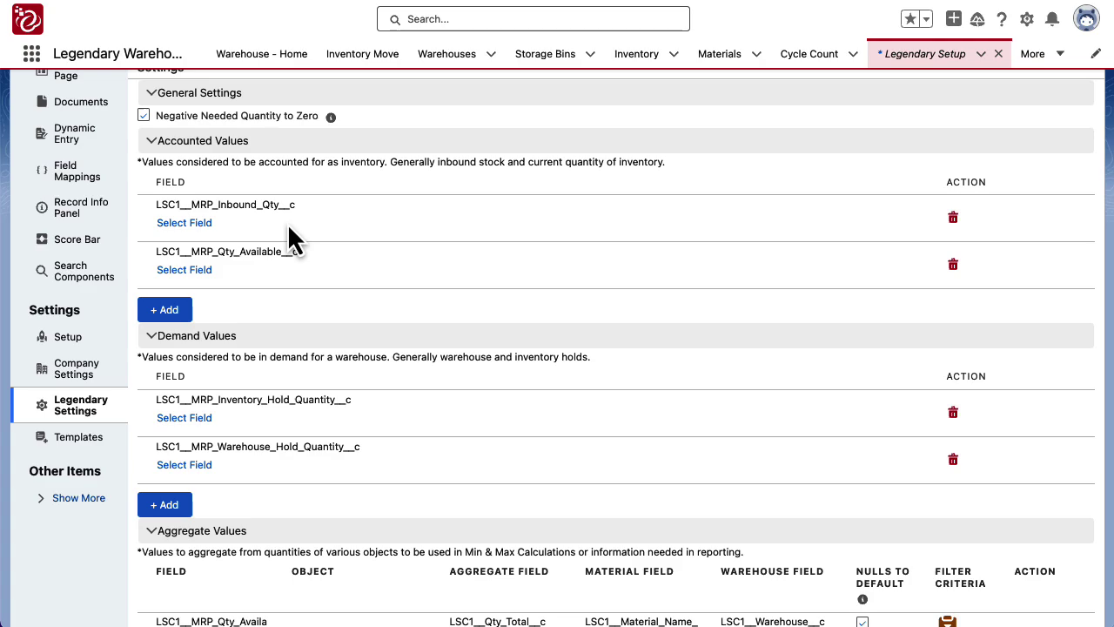
scroll(302, 232, "down", 3)
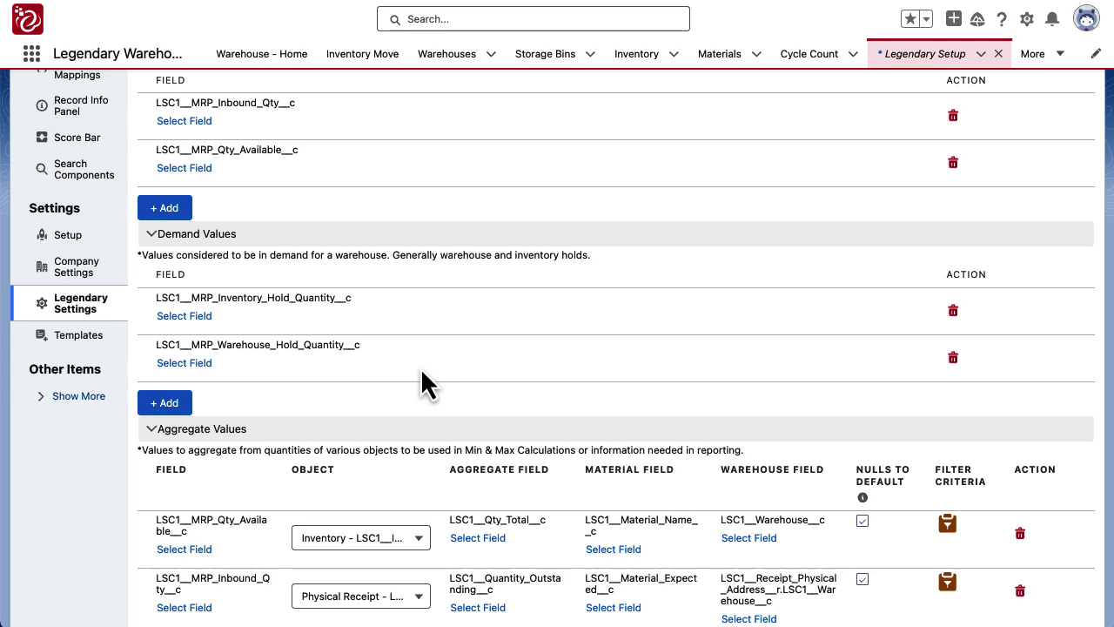
Step: Browse the fields available for a new Accounted Values row, leaving without a selection, and discard the row
scroll(348, 327, "up", 2)
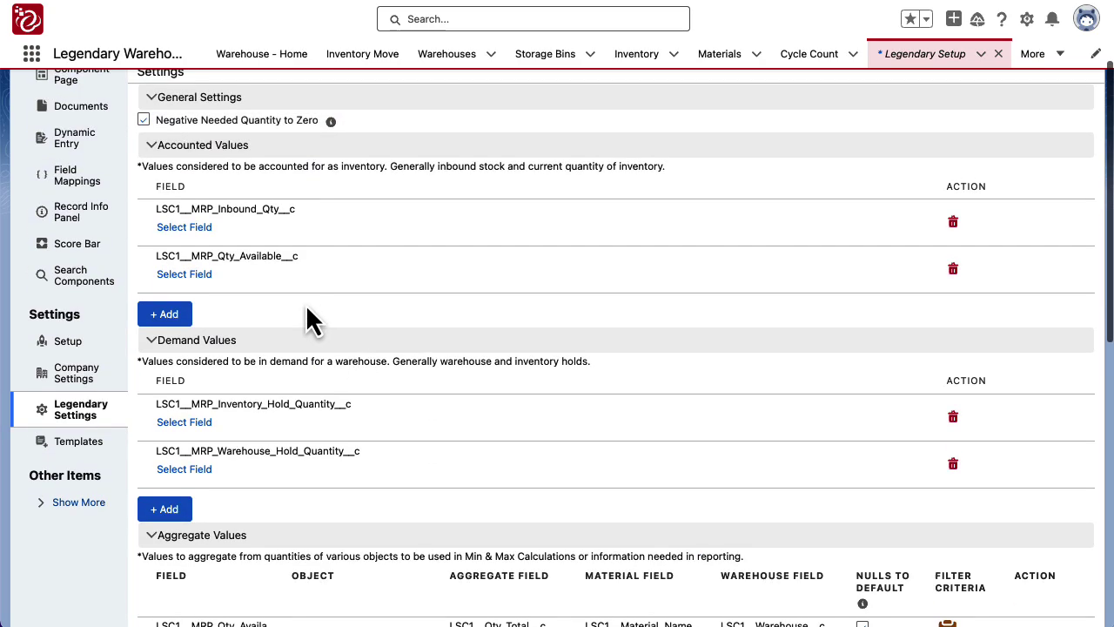
left_click(165, 315)
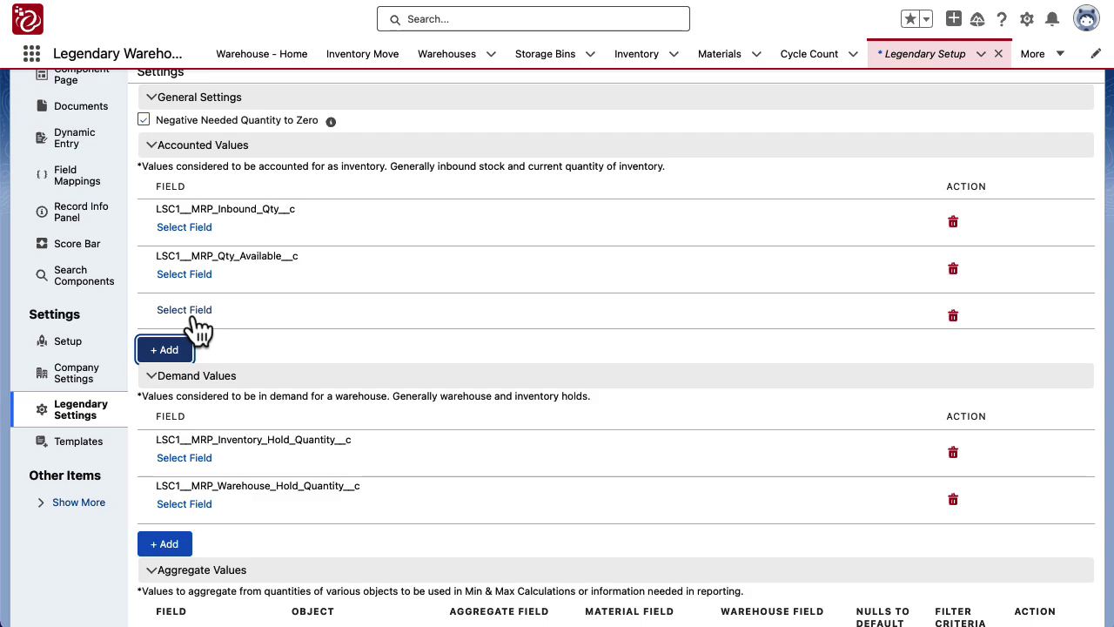
left_click(192, 314)
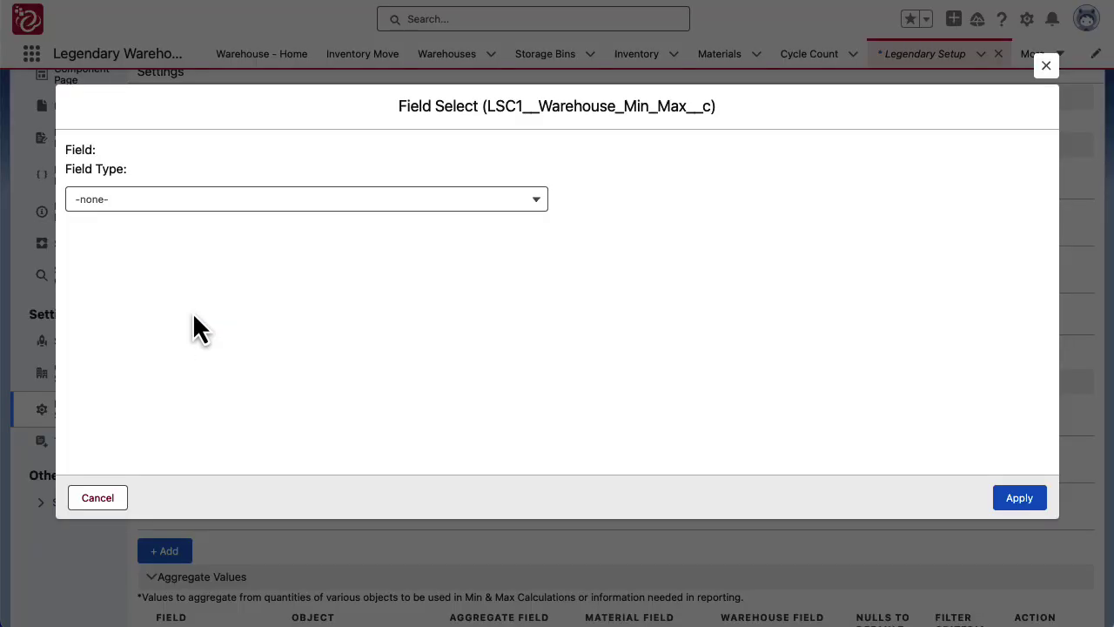
left_click(280, 207)
scroll(273, 396, "down", 3)
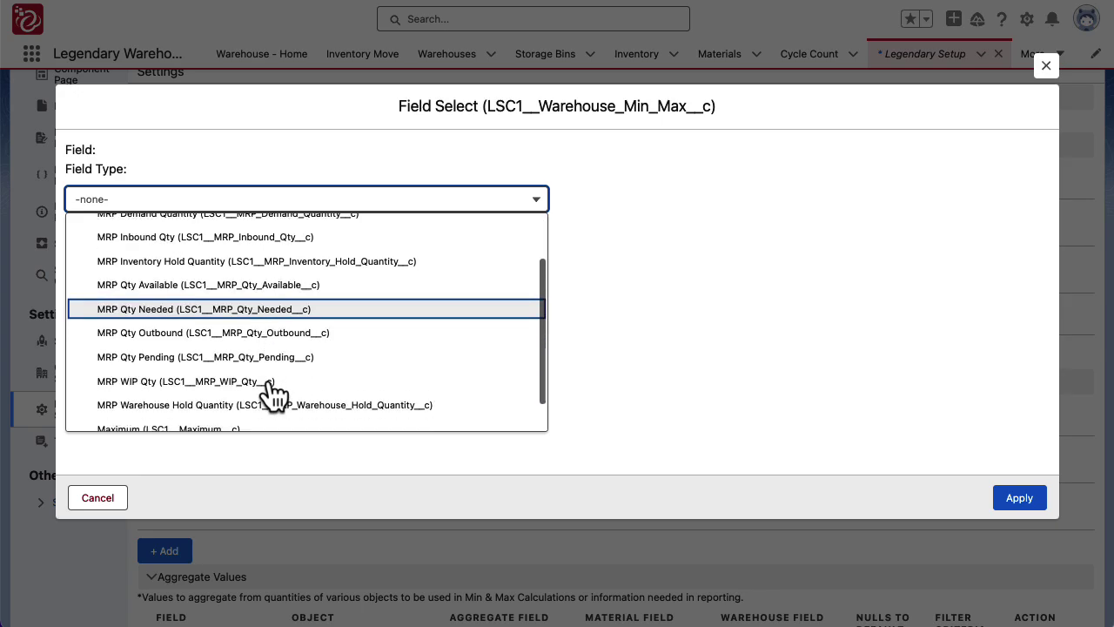
left_click(108, 500)
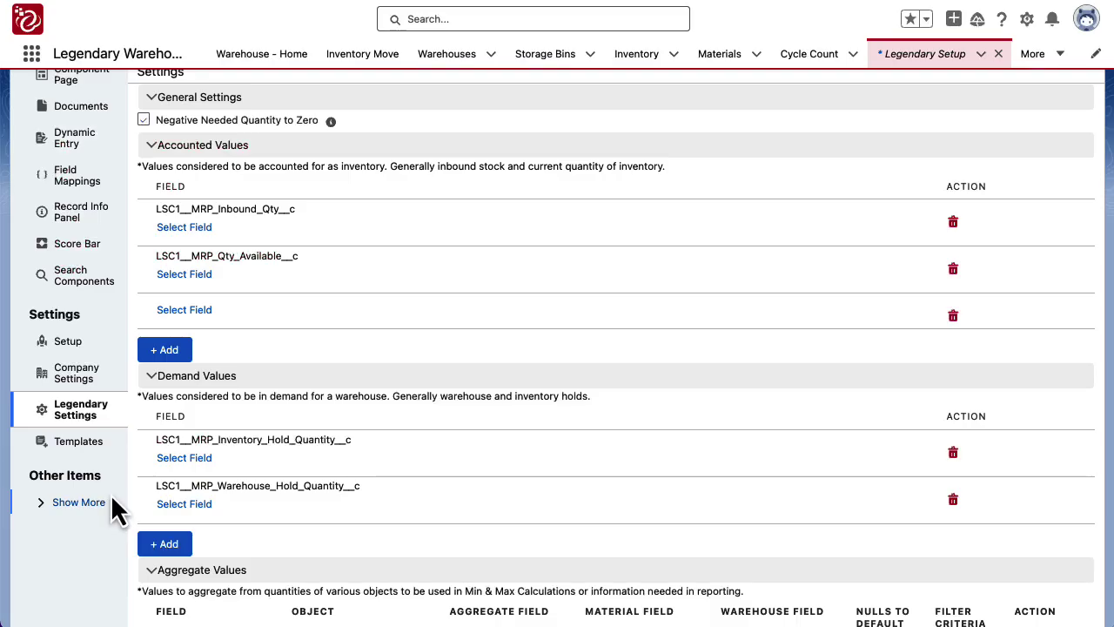
left_click(953, 317)
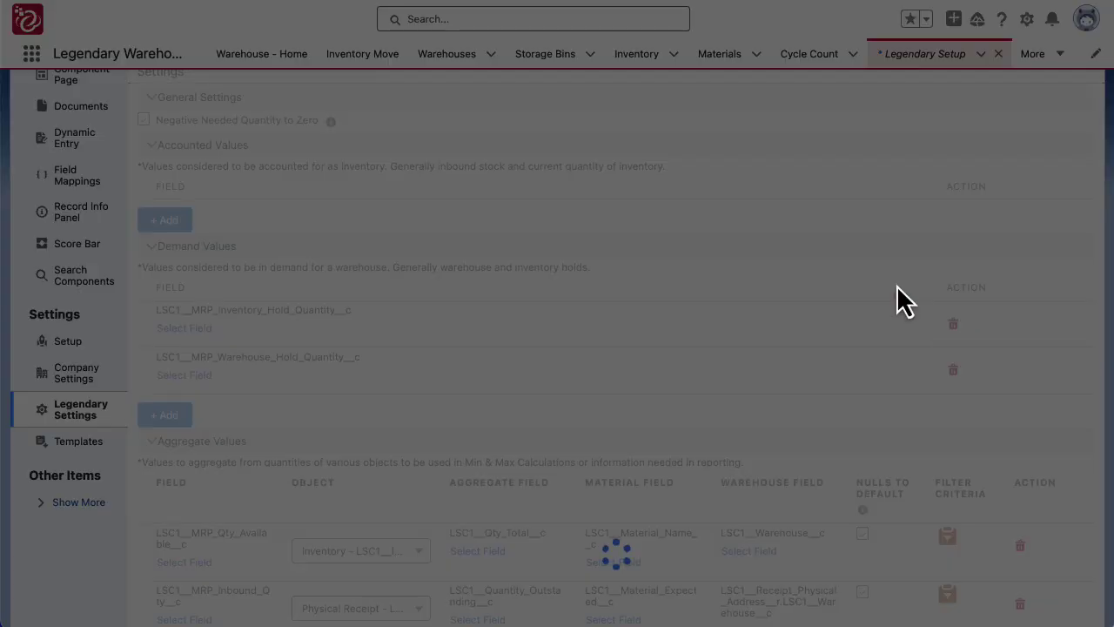
Step: Check the object choices for the LSC1__MRP_Qty_Available__c row under Aggregate Values, keeping Inventory
scroll(507, 262, "down", 2)
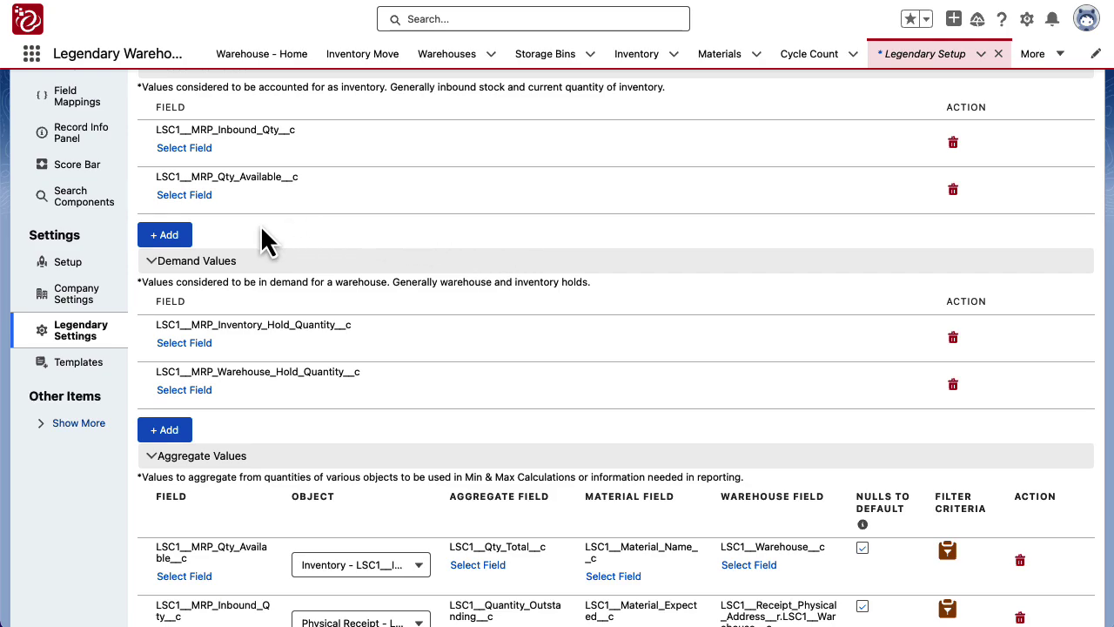
scroll(366, 217, "down", 5)
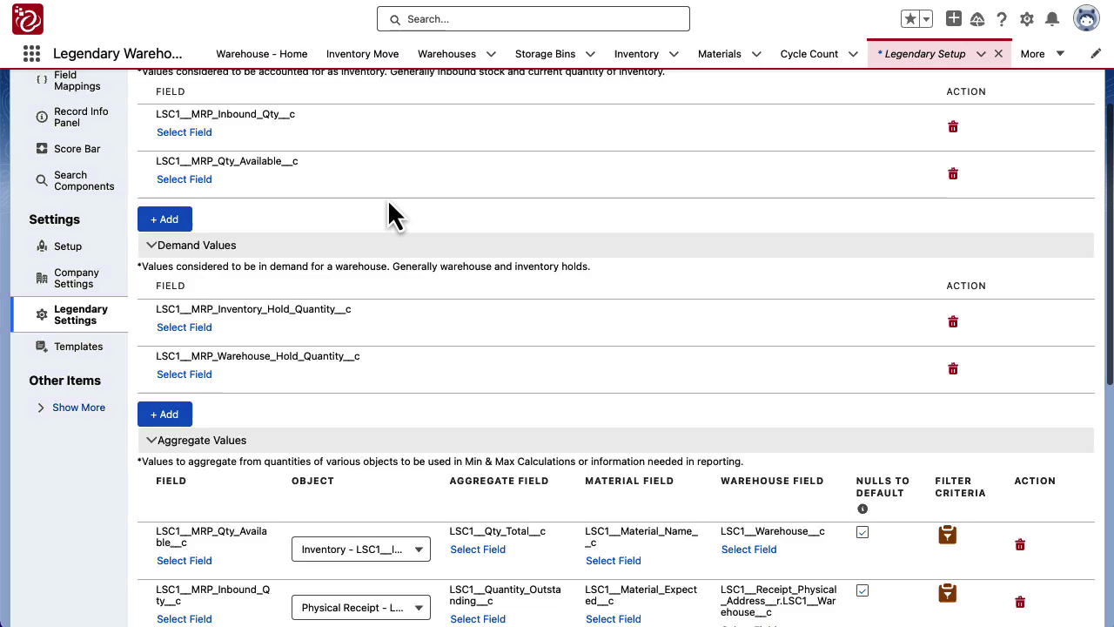
scroll(374, 222, "down", 3)
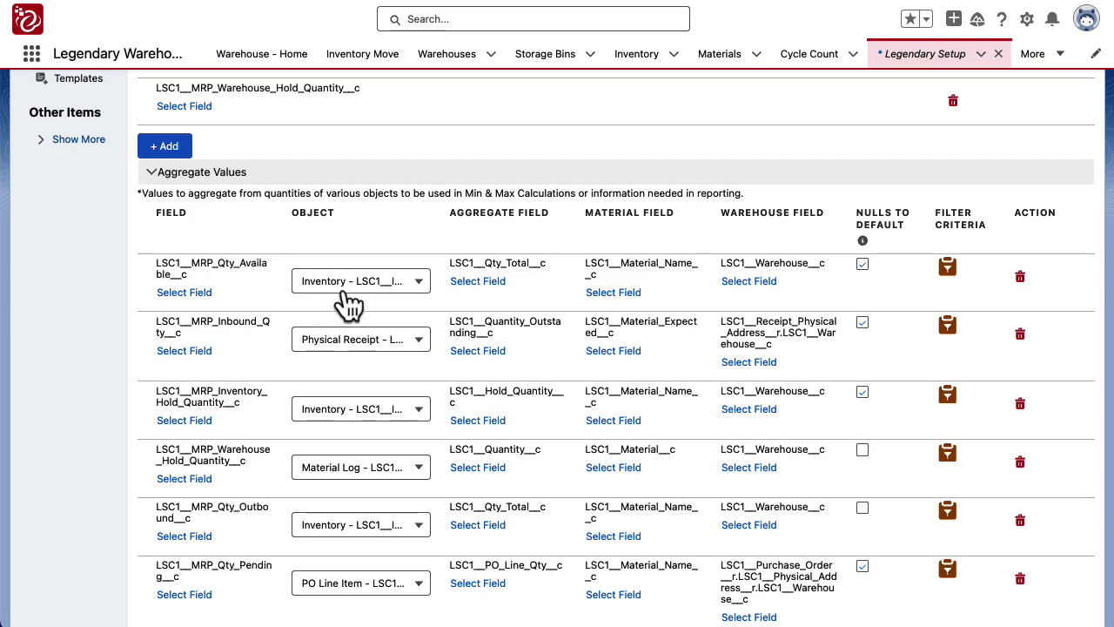
left_click(382, 296)
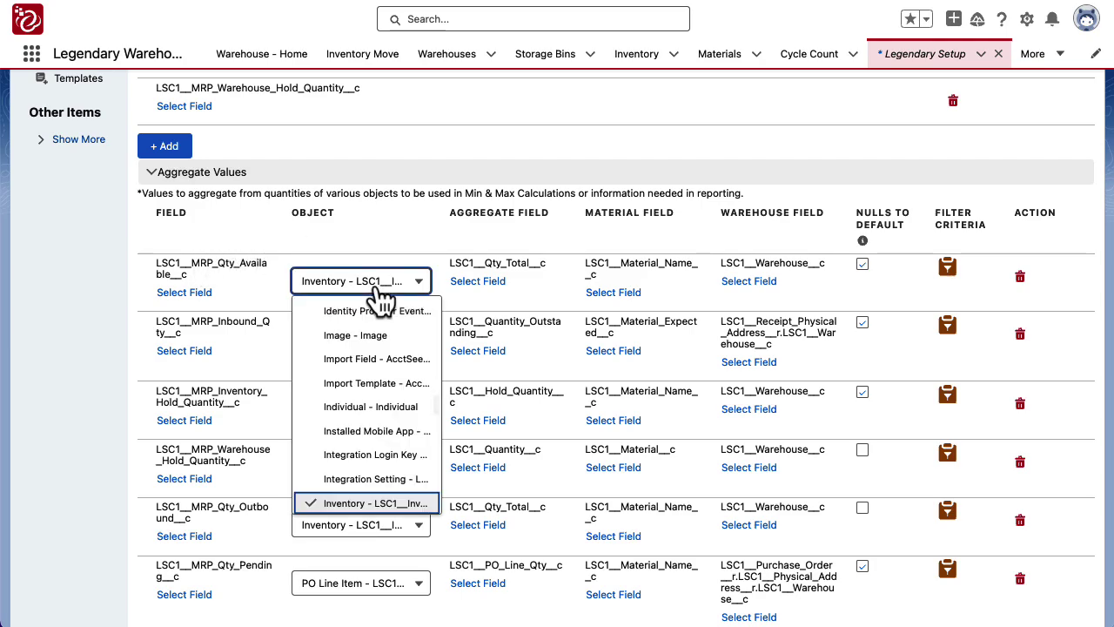
scroll(339, 435, "down", 2)
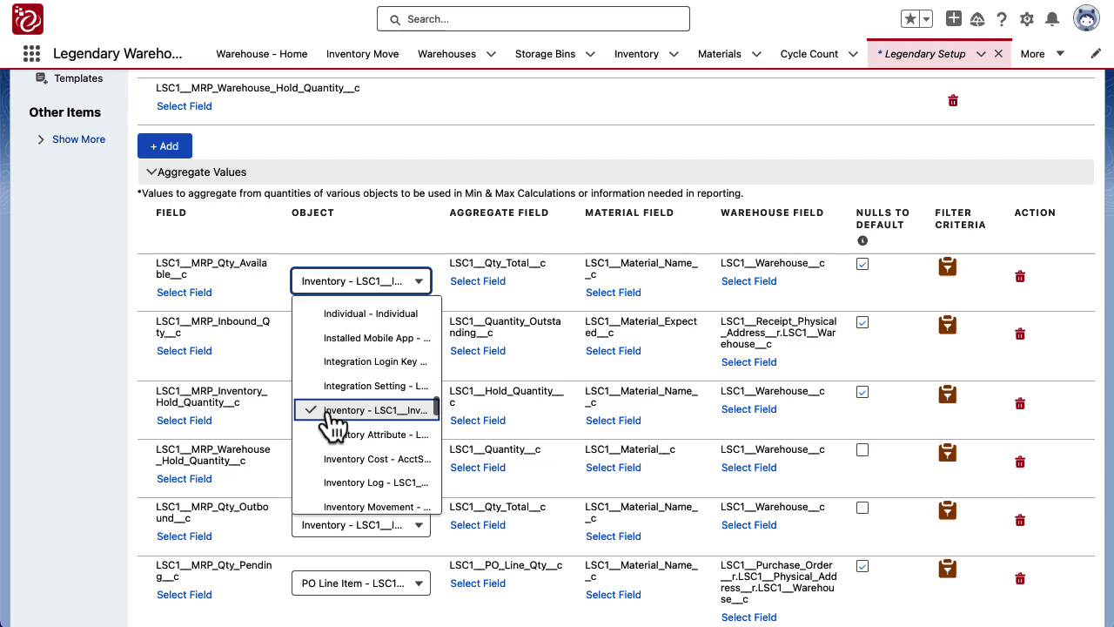
left_click(389, 413)
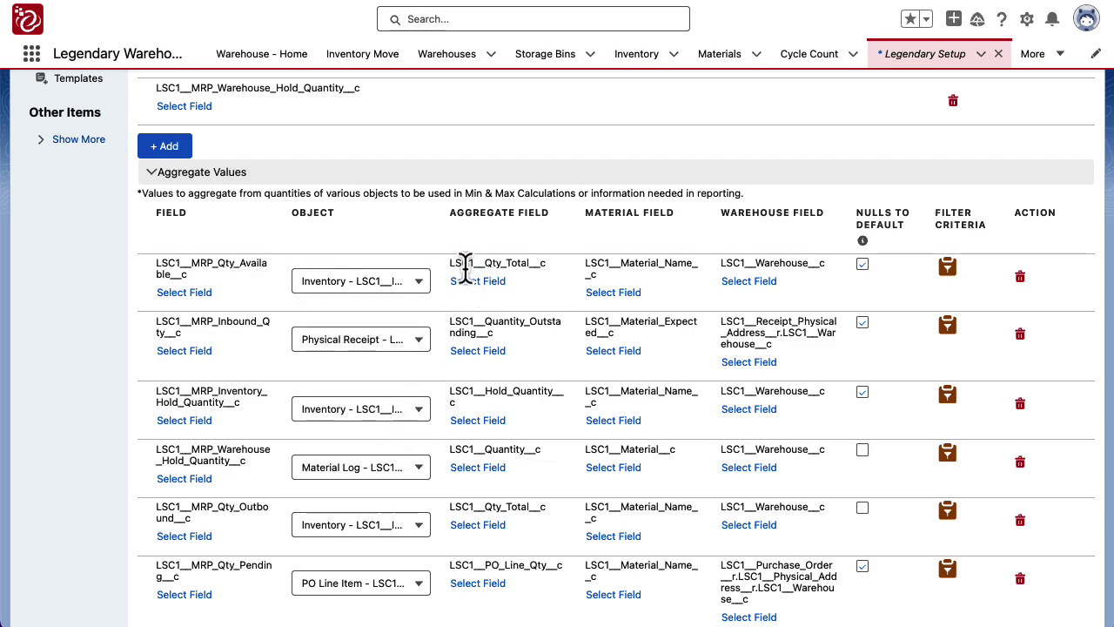
Step: Examine the LSC1__MRP_Qty_Available__c row's aggregate, material and warehouse fields, Nulls to Default option and filter criteria
left_click_drag(464, 265, 586, 271)
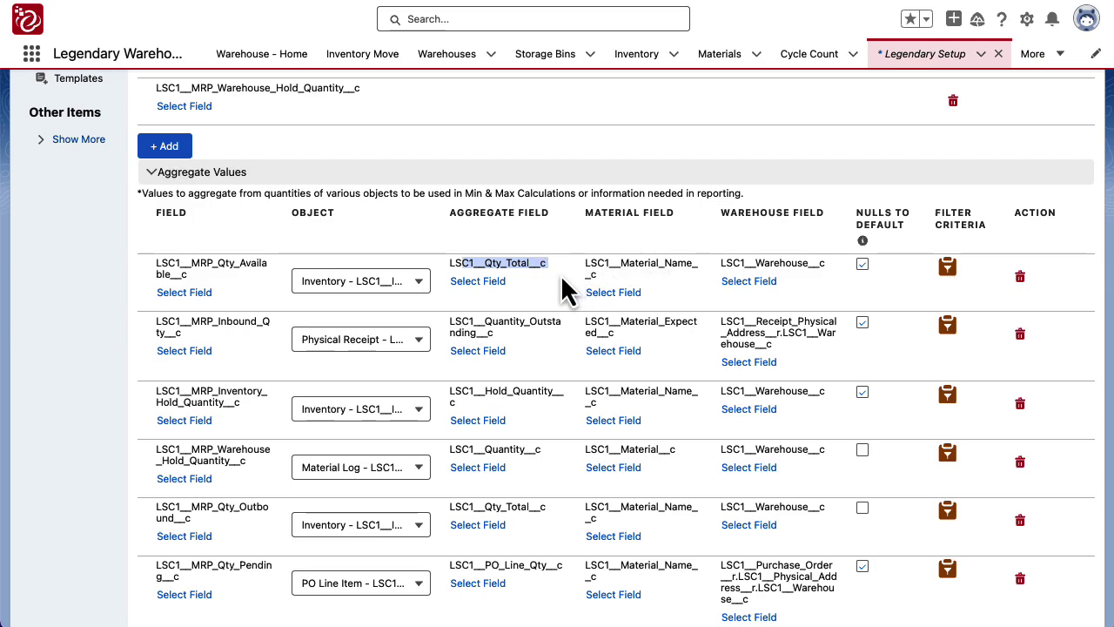
left_click_drag(629, 277, 714, 283)
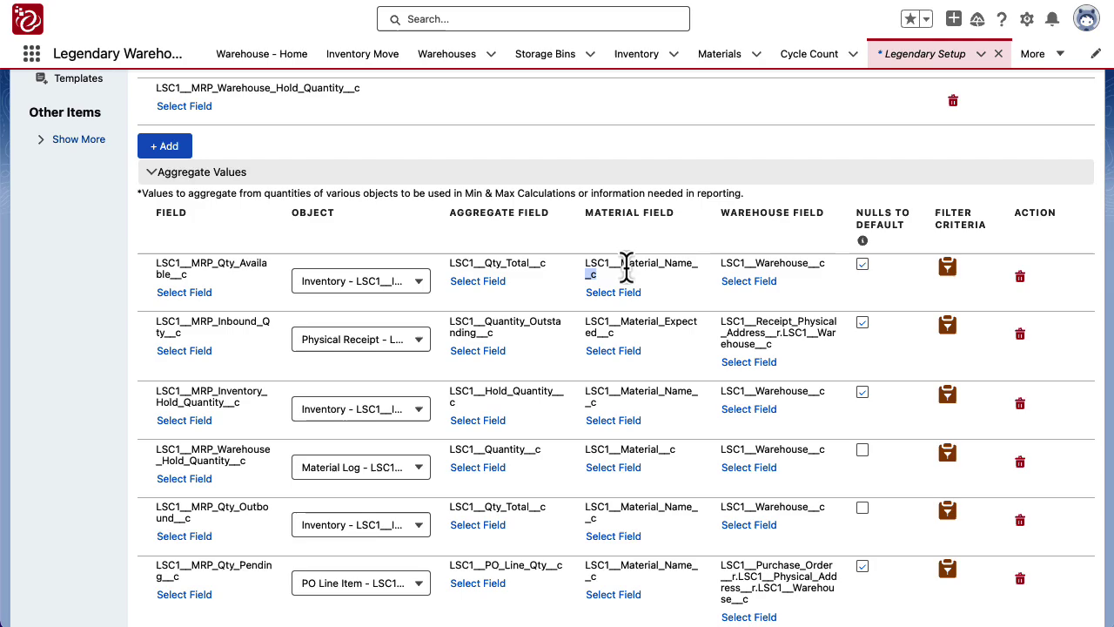
left_click_drag(620, 264, 805, 265)
left_click(805, 266)
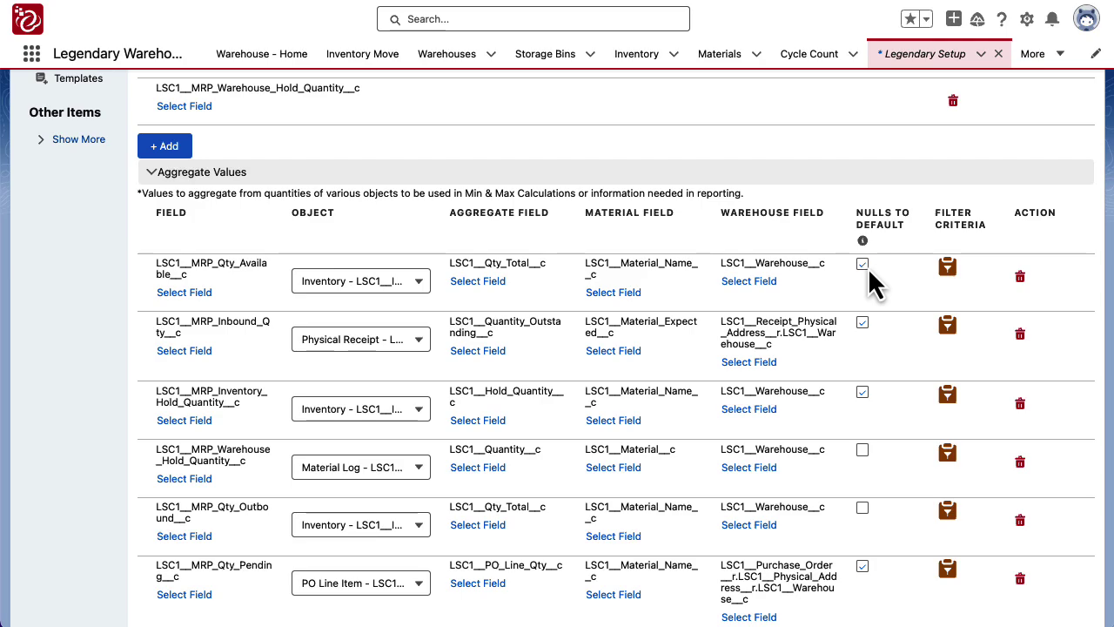
mouse_move(863, 244)
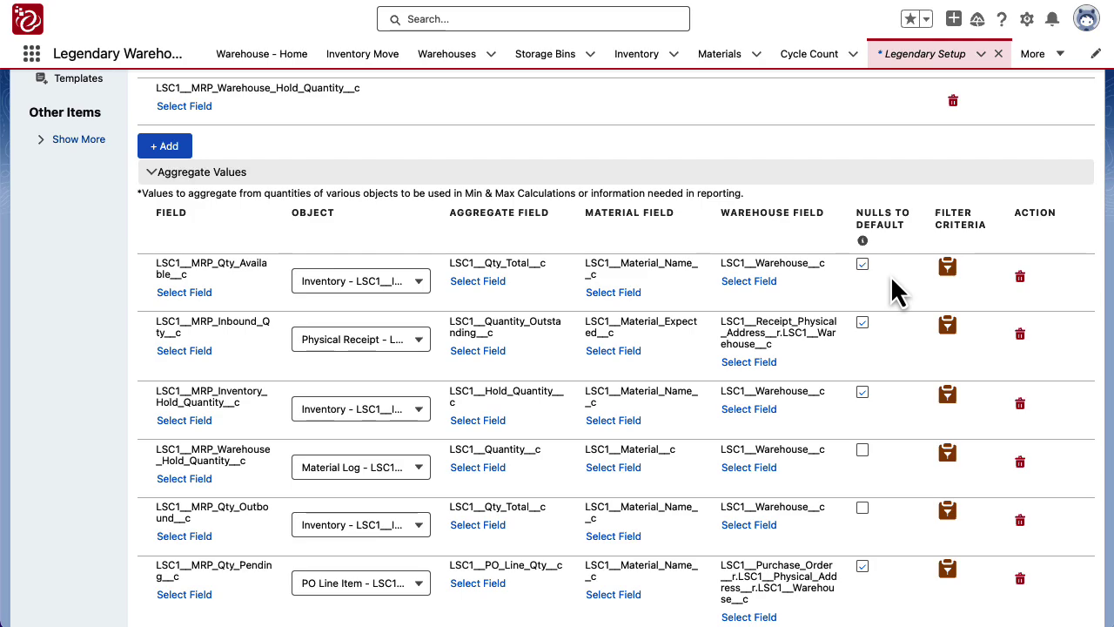
left_click(950, 270)
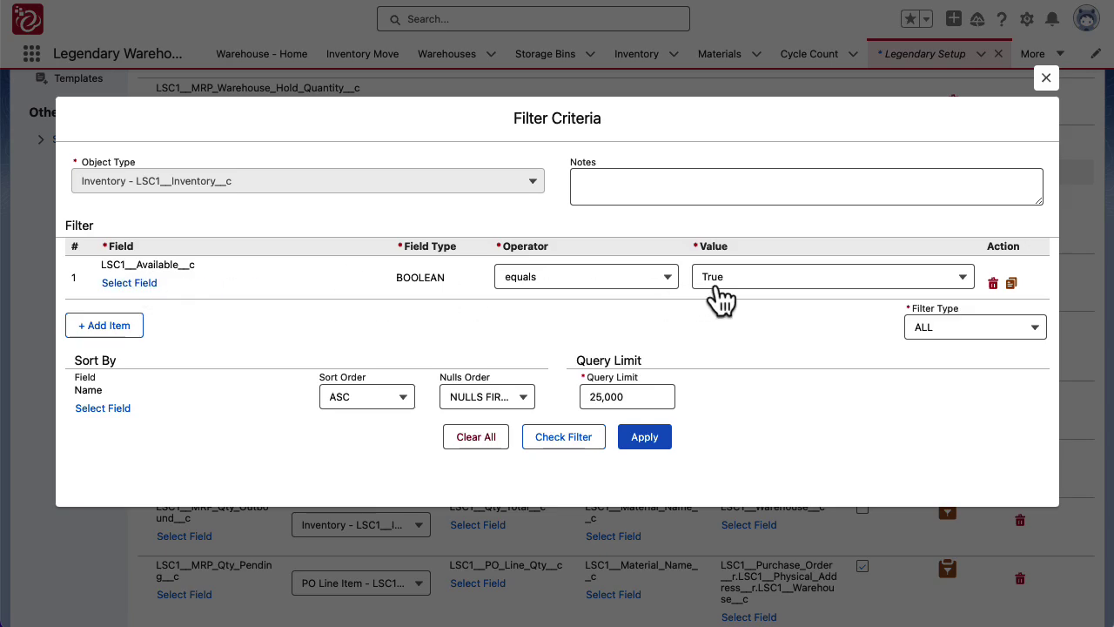
left_click(1047, 78)
Step: Examine the aggregate, material and warehouse fields of the LSC1__MRP_Inbound_Qty__c row under Aggregate Values
scroll(610, 294, "down", 2)
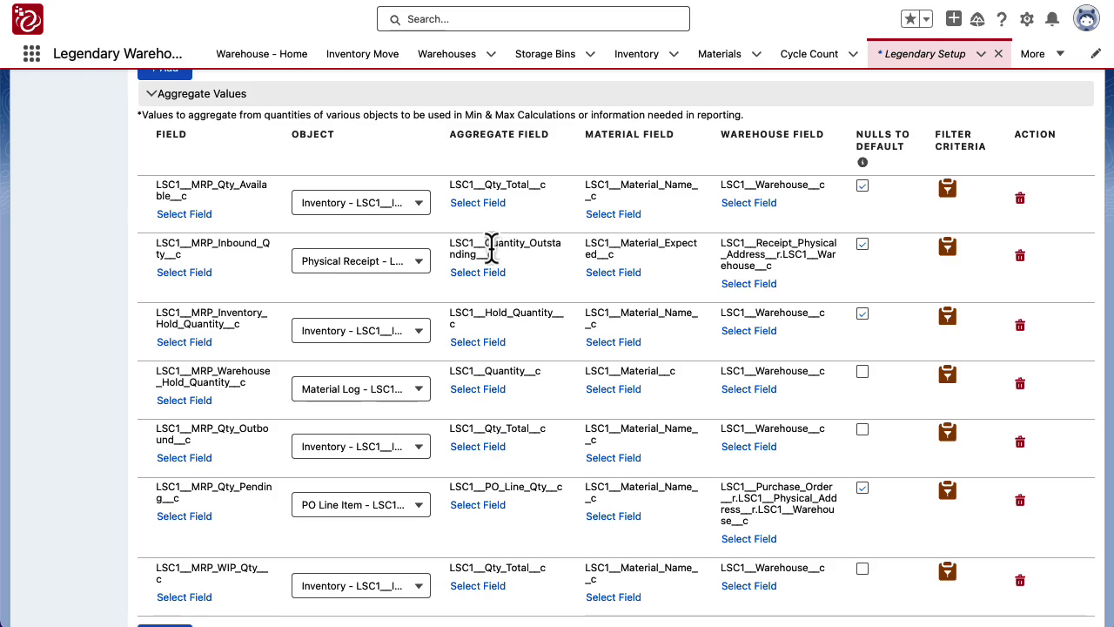
left_click_drag(485, 246, 543, 279)
left_click_drag(596, 244, 689, 258)
left_click(670, 269)
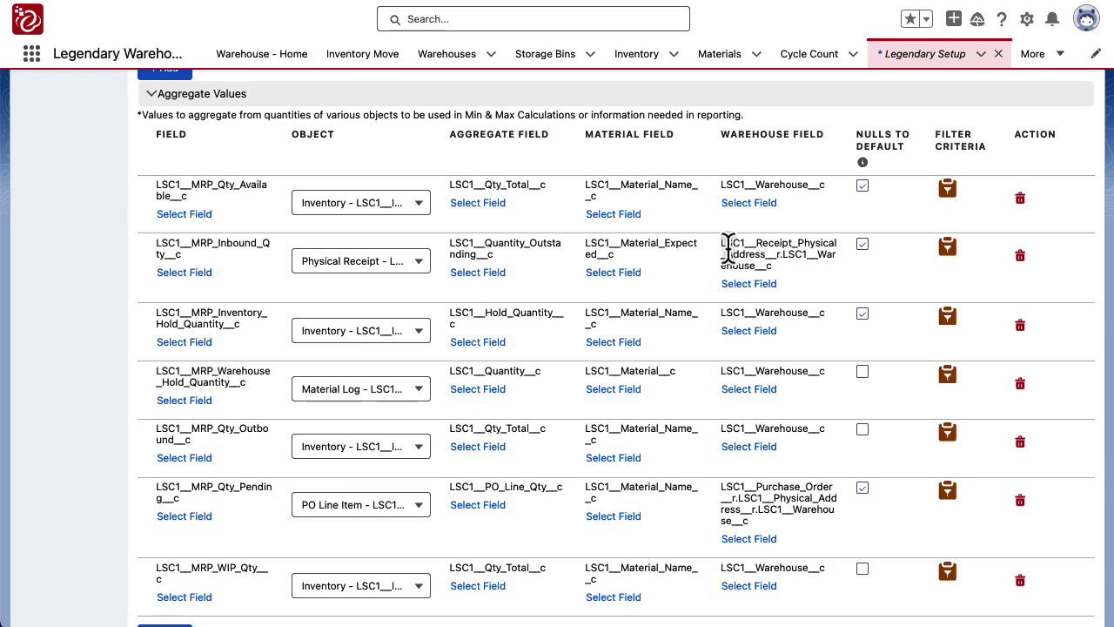
left_click_drag(723, 244, 797, 280)
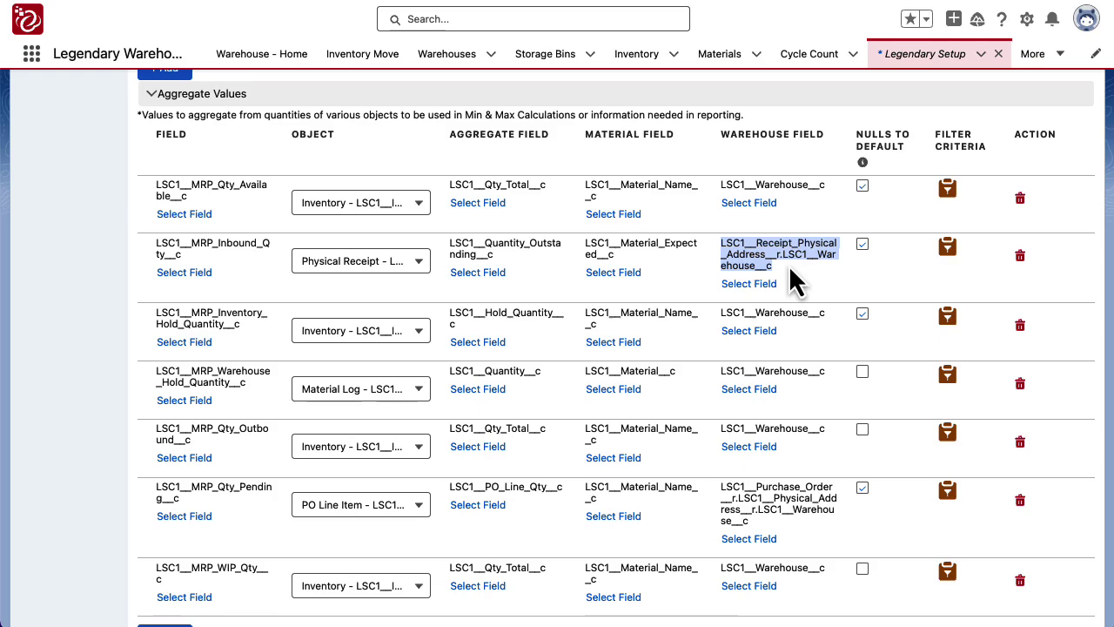
Step: Try toggling Nulls to Default on the LSC1__MRP_Inbound_Qty__c row and review its filter criteria without applying changes
left_click(863, 246)
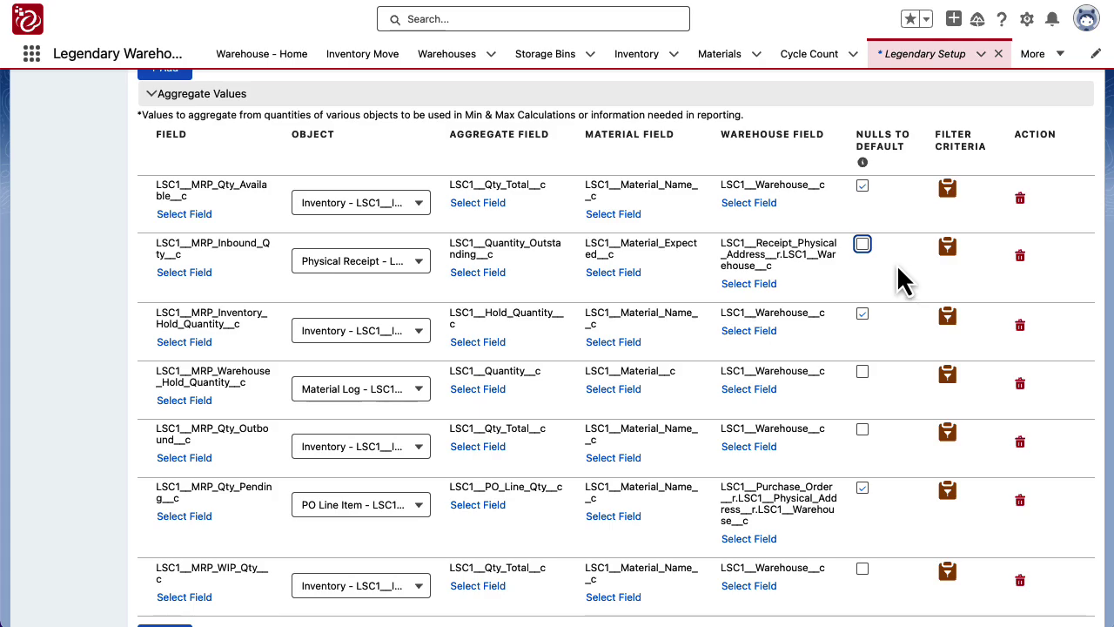
left_click(947, 248)
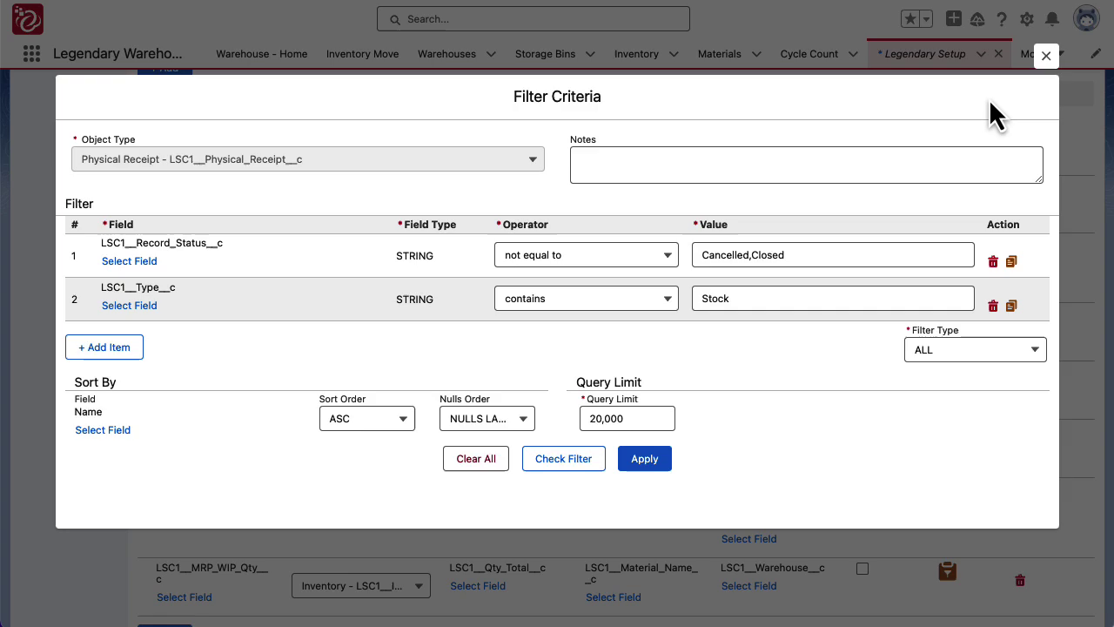
left_click(1047, 55)
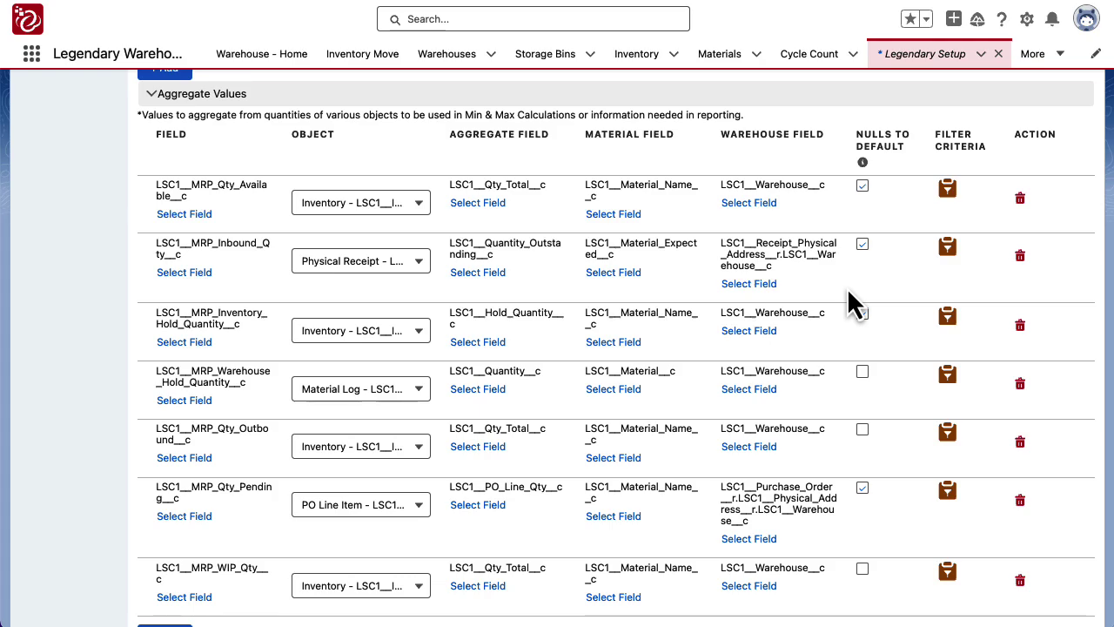
Step: Add a row under Aggregate Values and assign it the Maximum (LSC1__Maximum__c) field
scroll(571, 234, "down", 1)
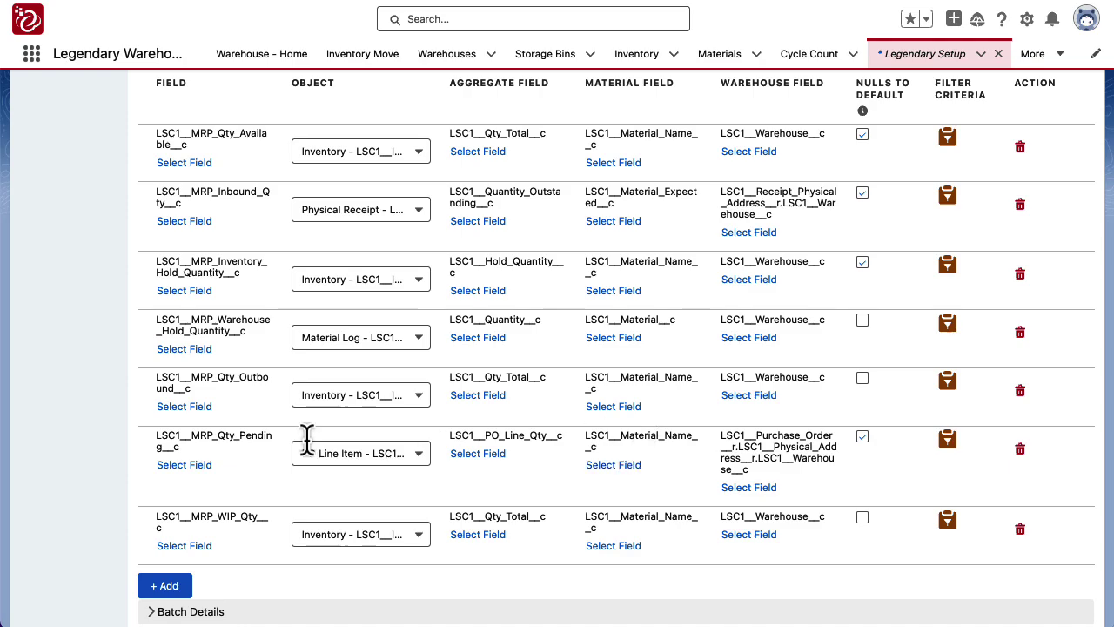
scroll(279, 442, "down", 3)
left_click(170, 454)
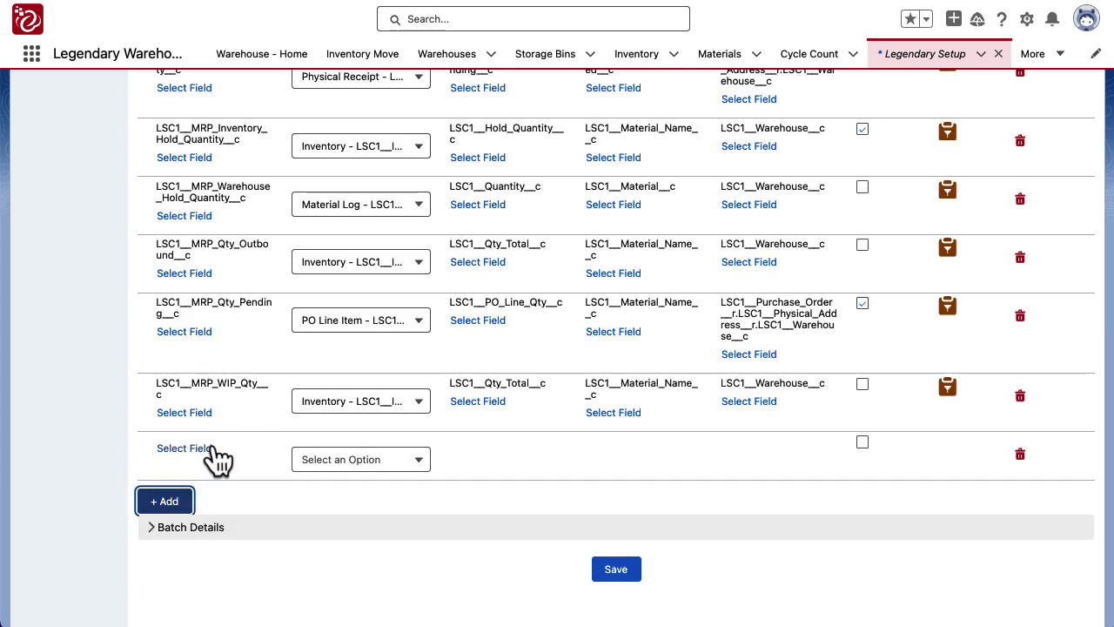
left_click(206, 450)
left_click(266, 206)
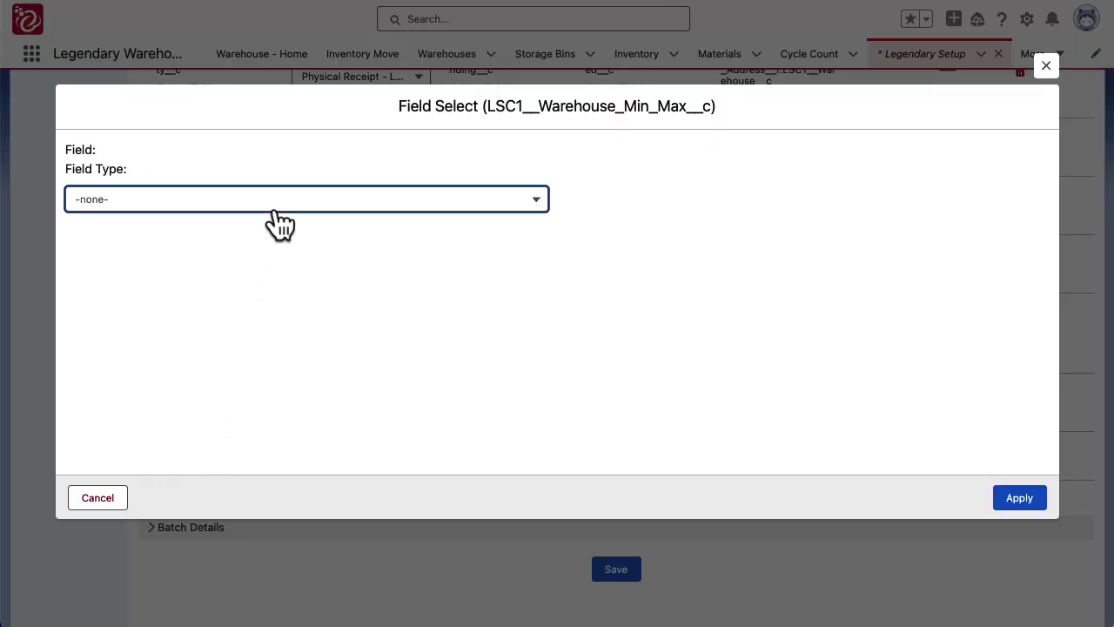
scroll(228, 396, "down", 2)
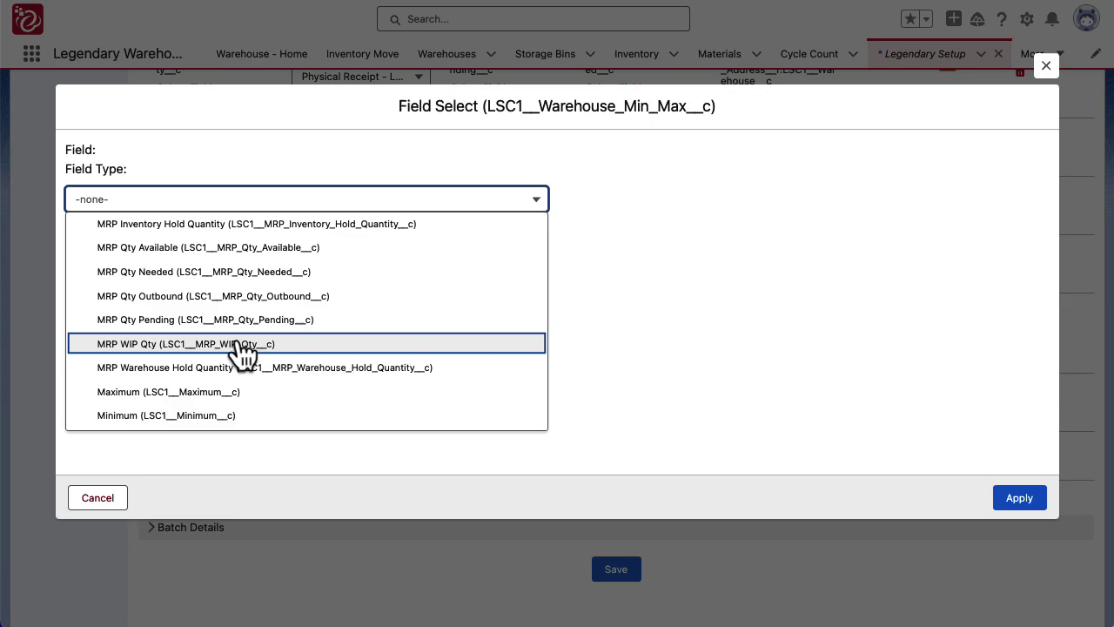
left_click(225, 394)
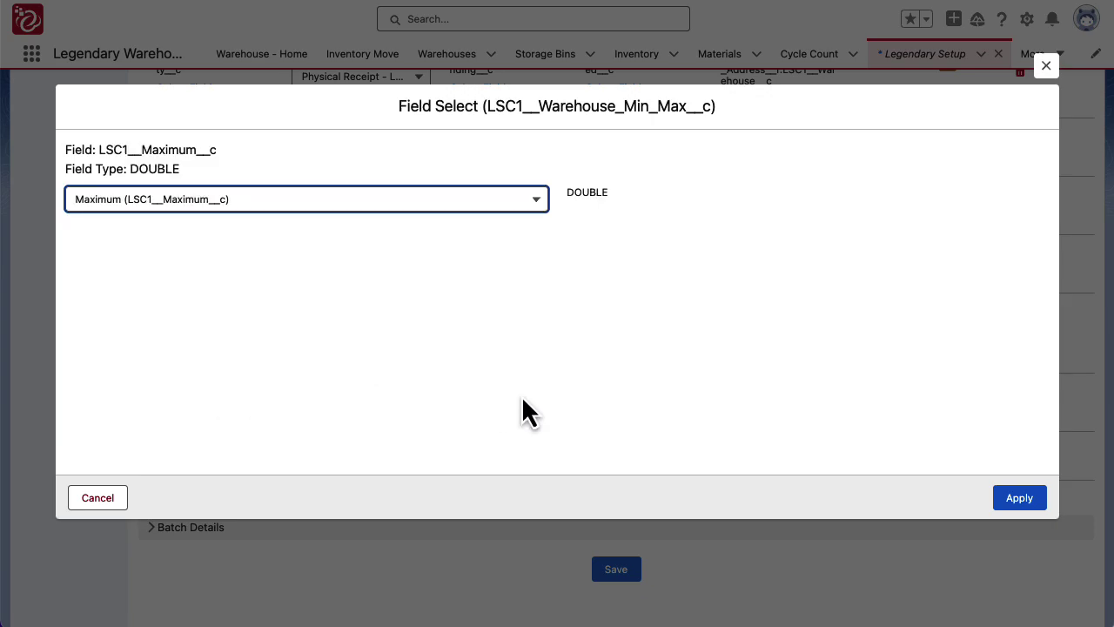
left_click(1014, 495)
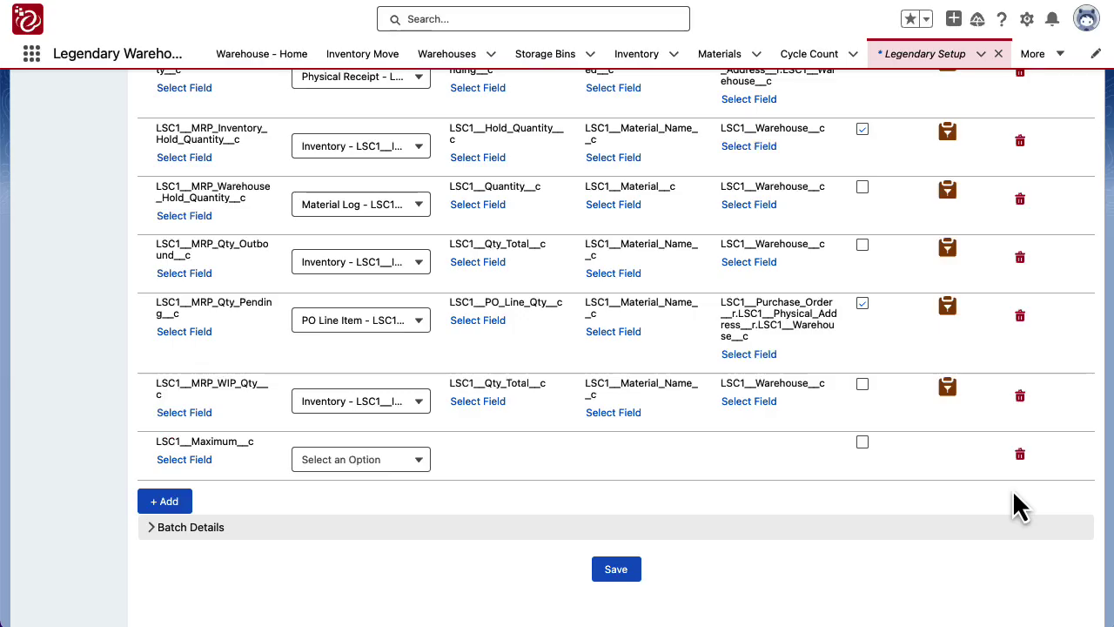
Step: Set the object of the new LSC1__Maximum__c aggregate row to Inventory
left_click(391, 464)
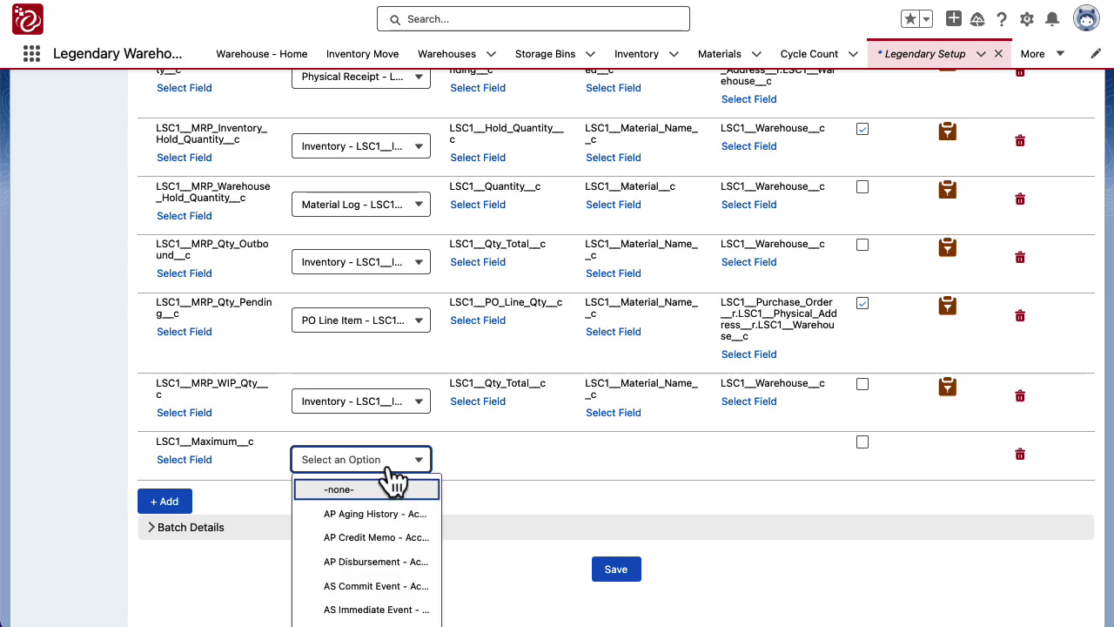
left_click(486, 458)
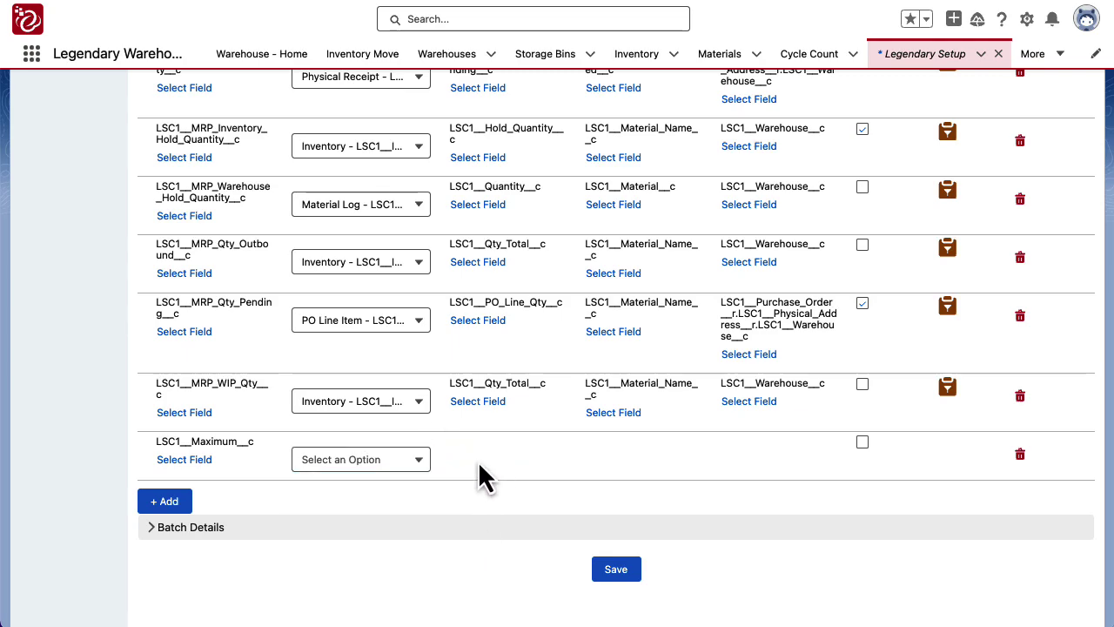
left_click(403, 468)
scroll(403, 489, "down", 10)
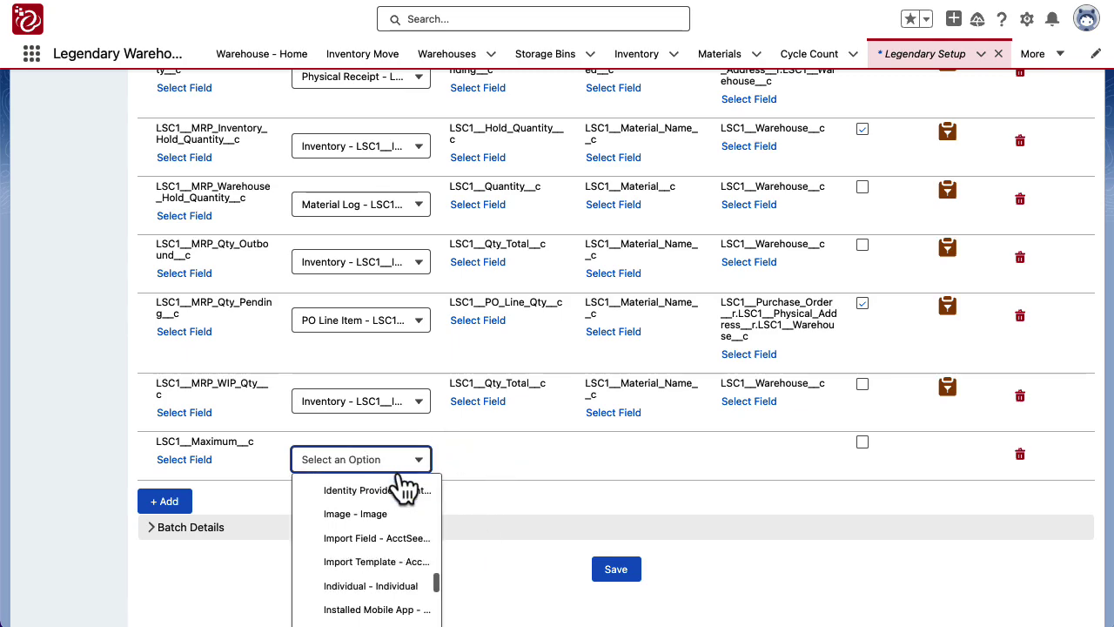
scroll(465, 438, "down", 2)
scroll(396, 526, "down", 3)
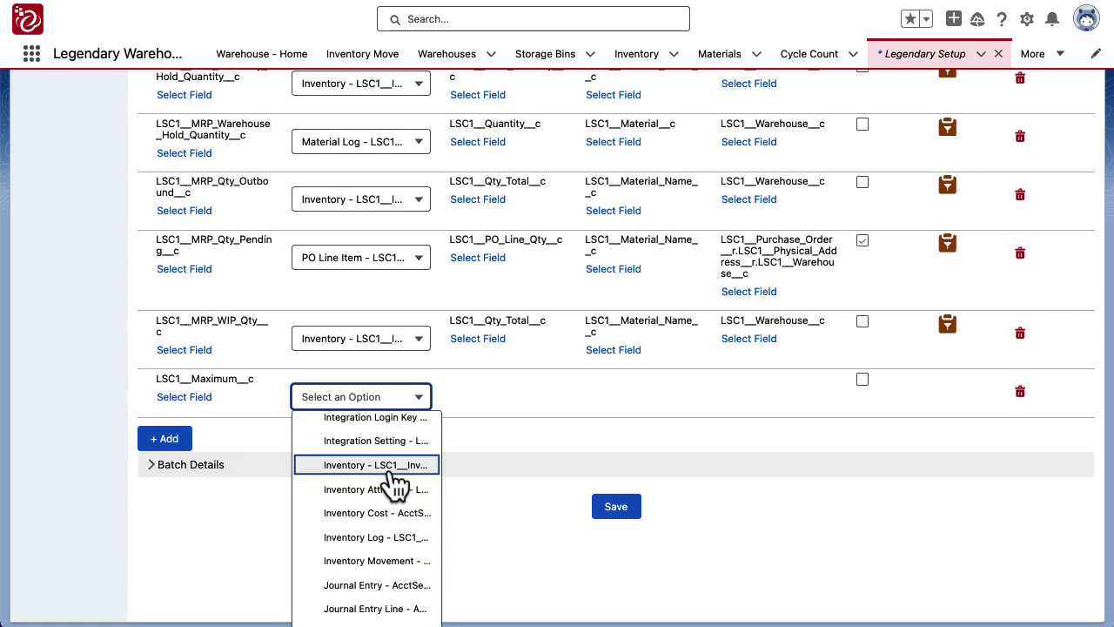
left_click(331, 466)
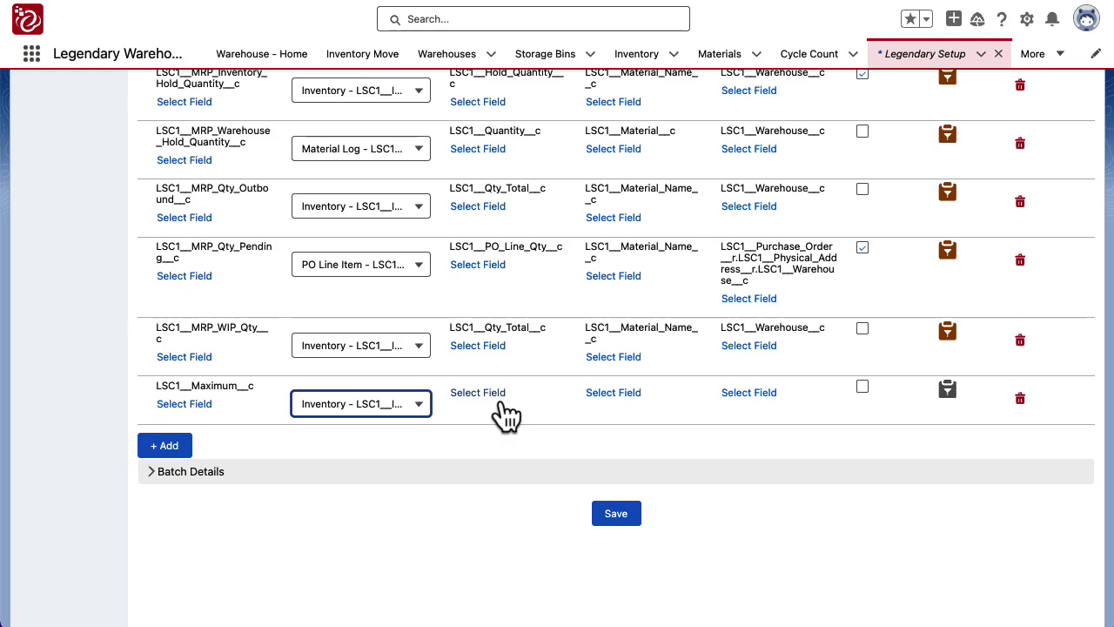
Step: Change the LSC1__Maximum__c row's object to Technical Order
left_click(364, 405)
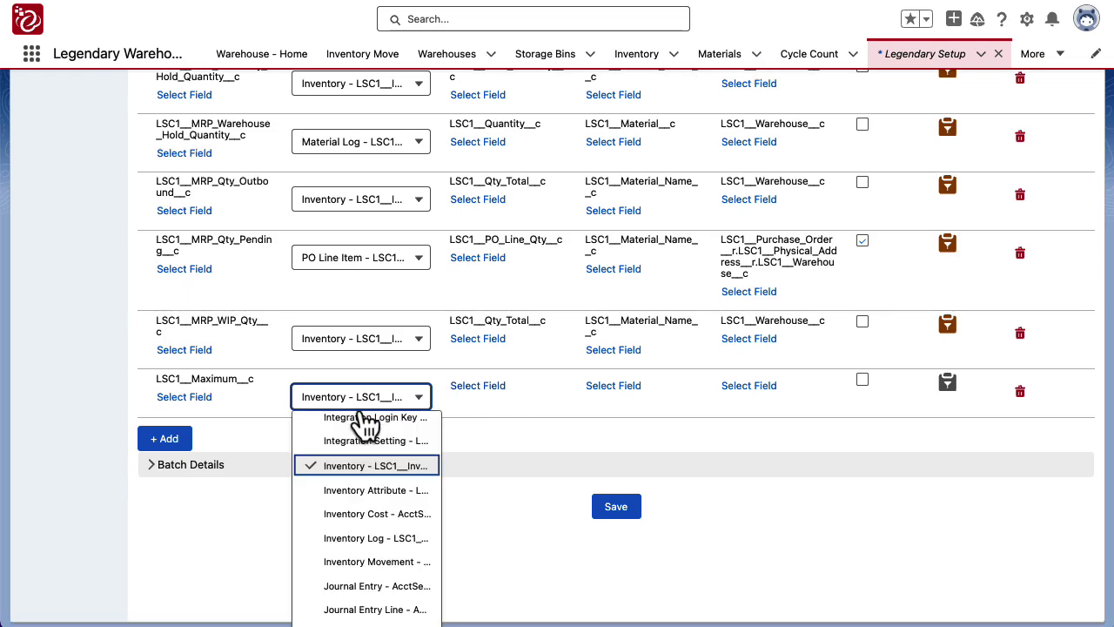
scroll(365, 425, "down", 10)
scroll(365, 425, "down", 4)
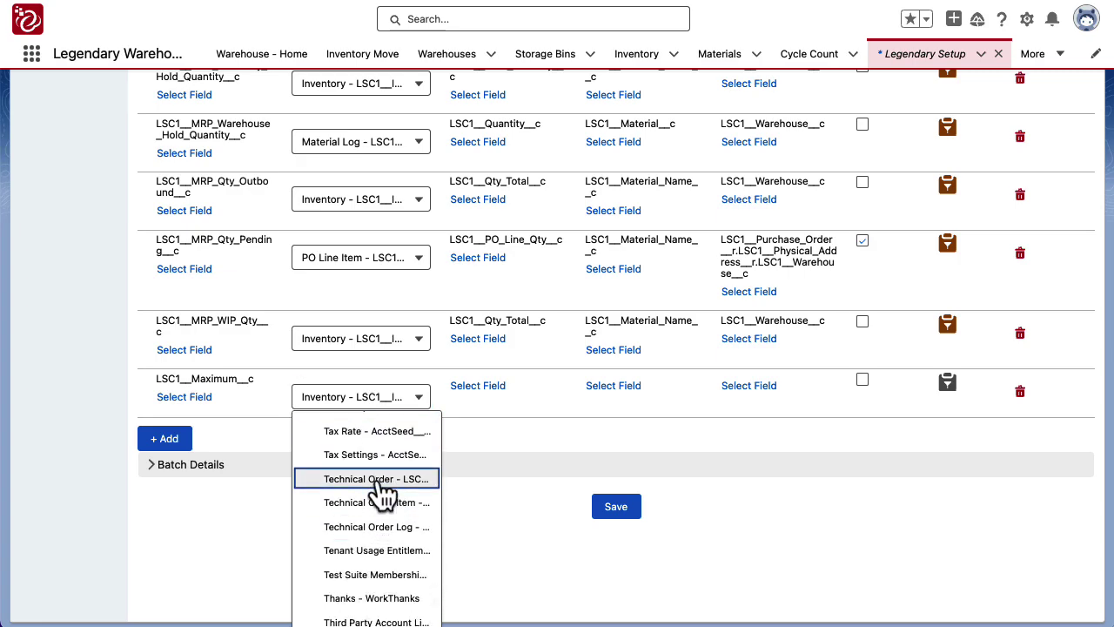
left_click(381, 480)
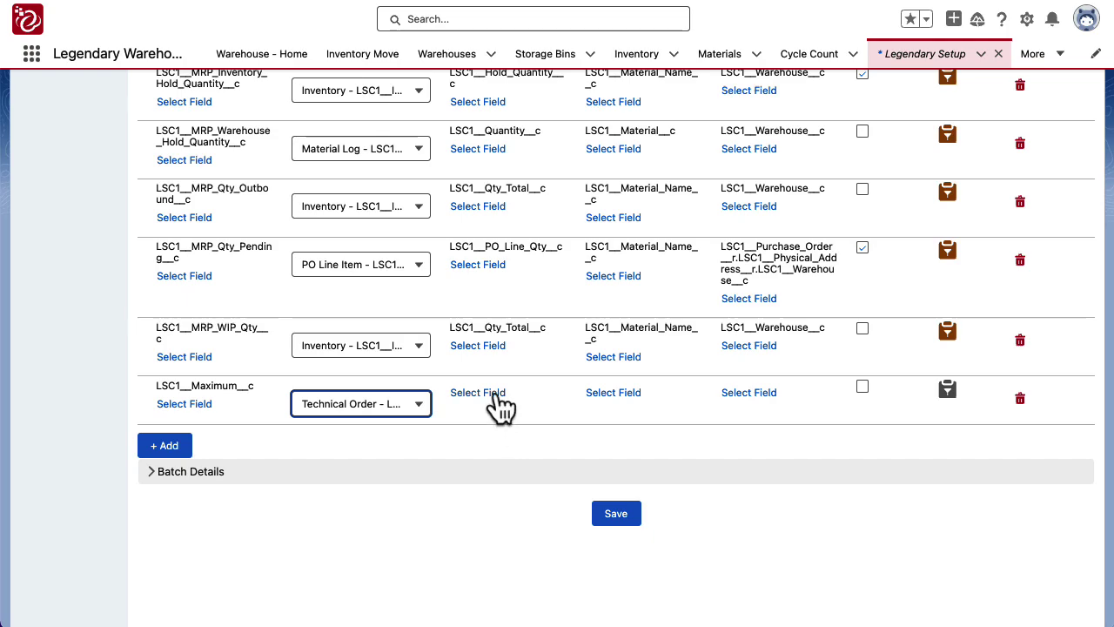
left_click(489, 395)
left_click(488, 200)
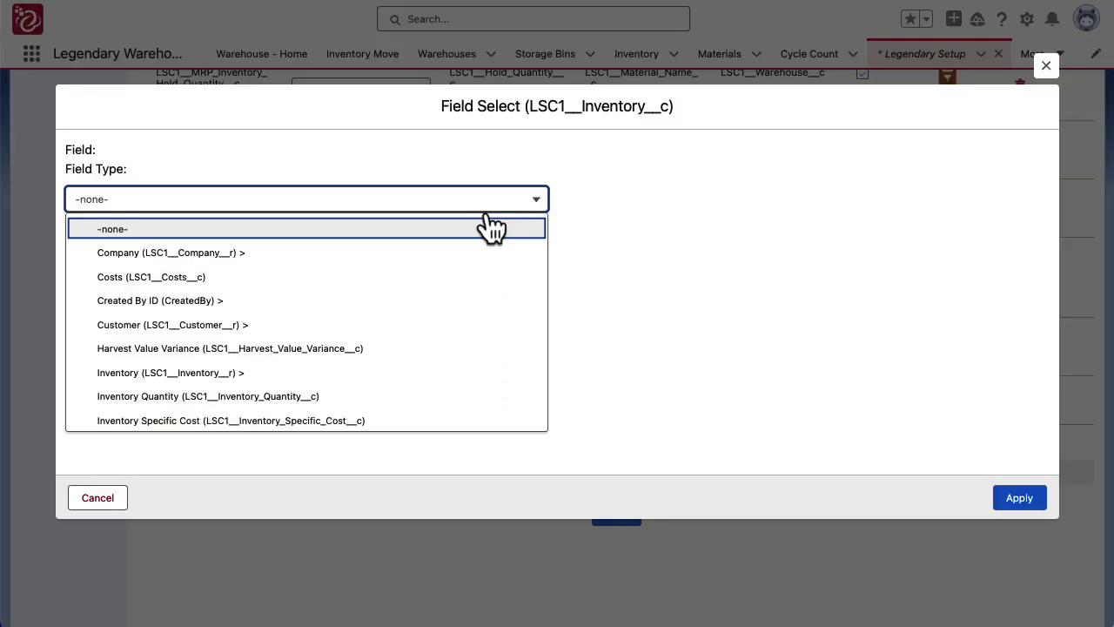
key("m")
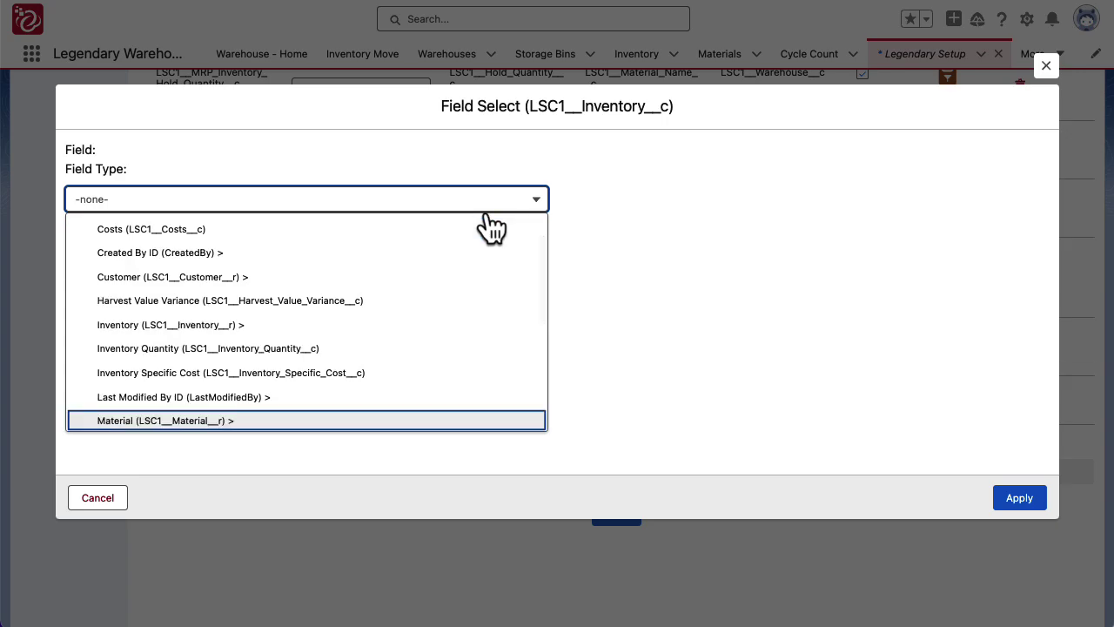
key("o")
key("Return")
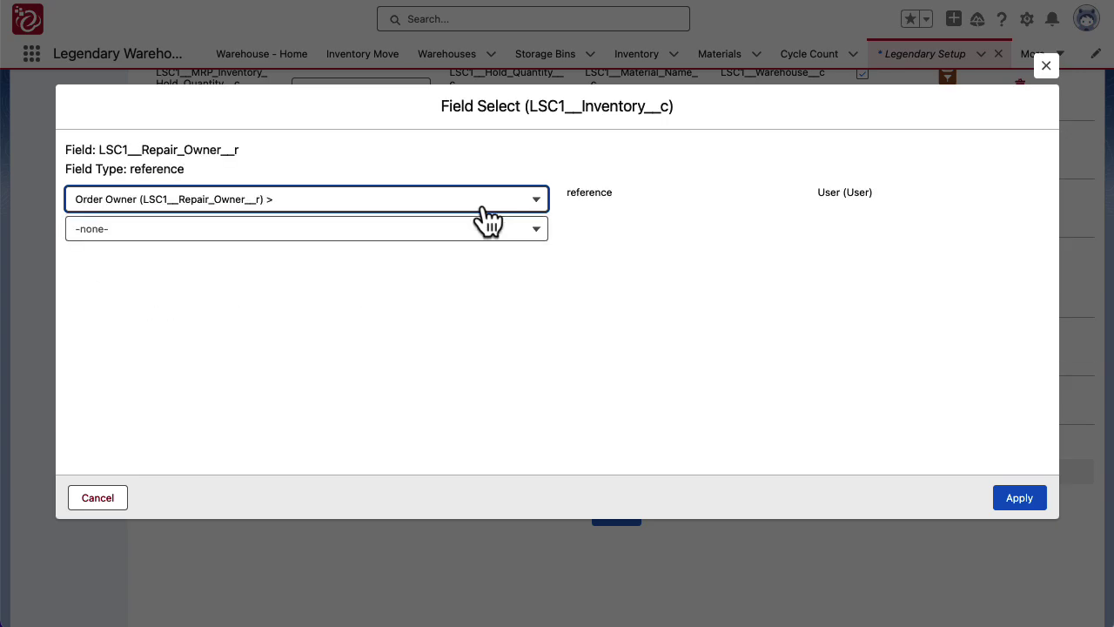
left_click(482, 204)
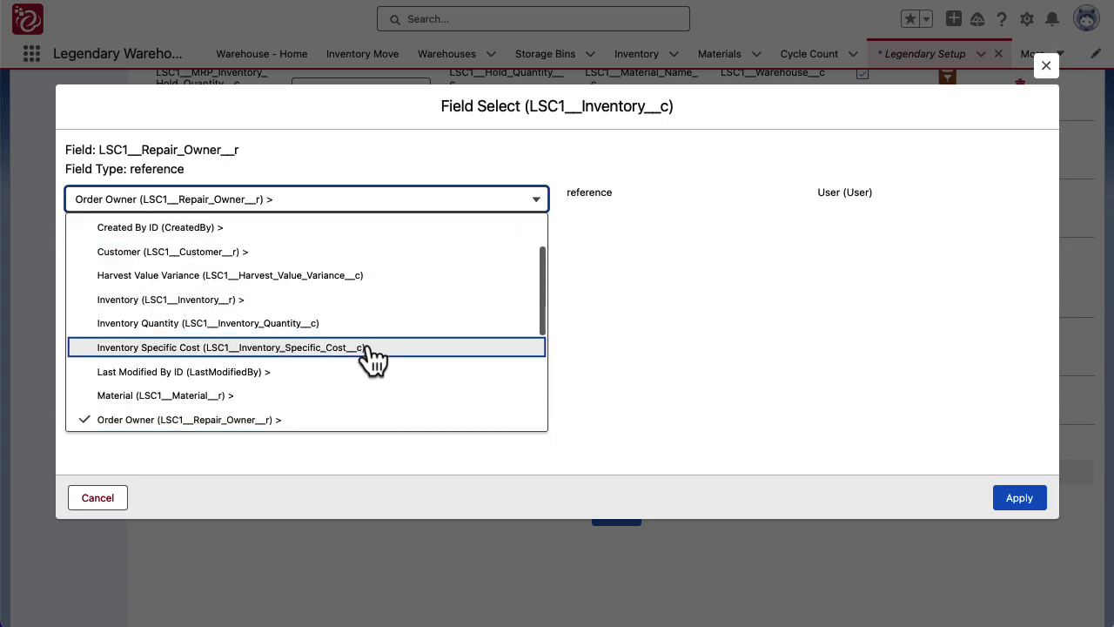
left_click(351, 405)
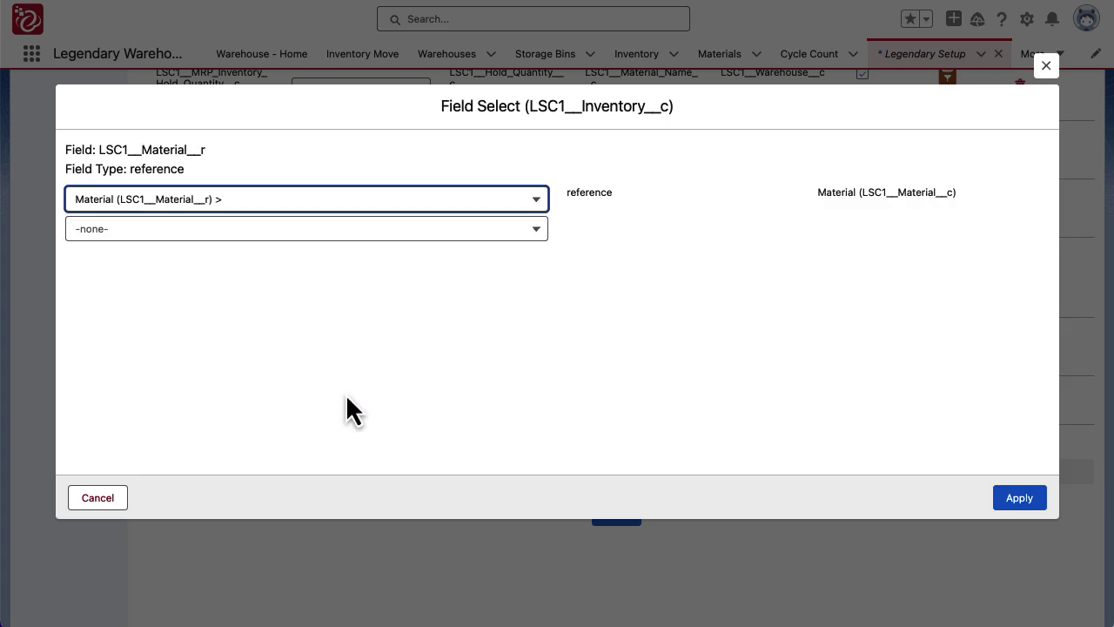
left_click(277, 231)
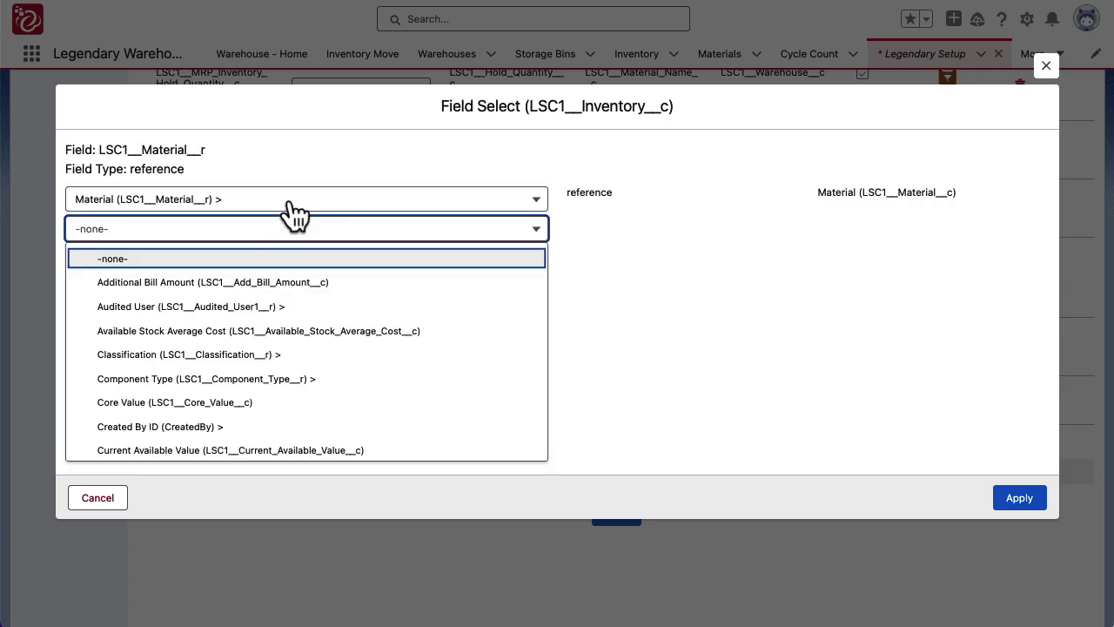
left_click(96, 500)
Step: Set the LSC1__Maximum__c row's aggregate field to LSC1__Inventory__r.LSC1__Qty_Total__c
scroll(488, 392, "up", 2)
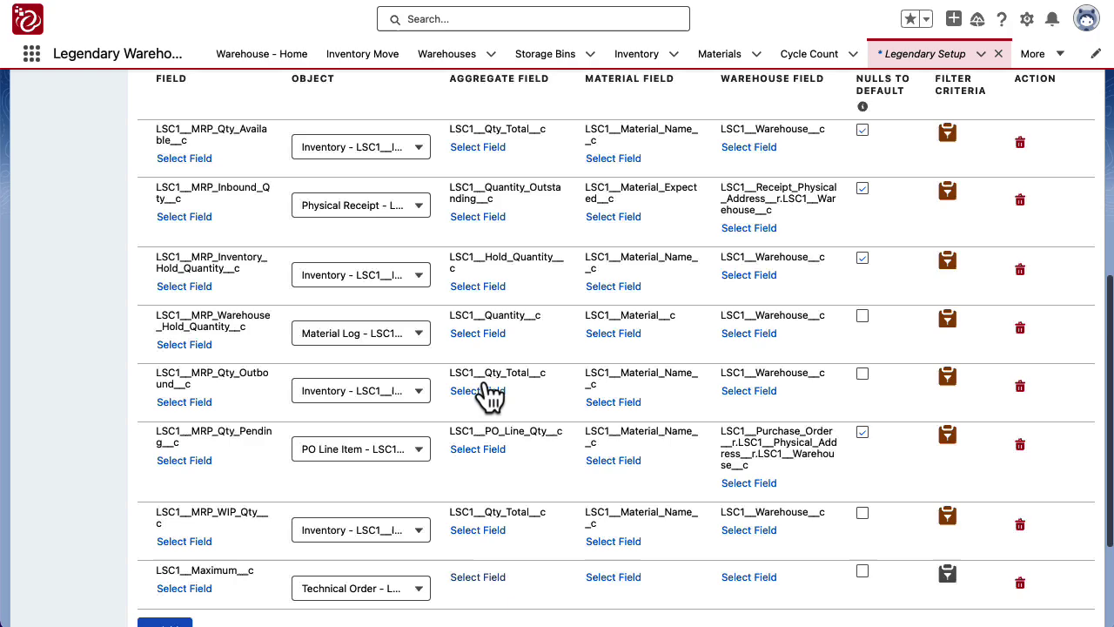
scroll(490, 396, "up", 1)
scroll(505, 262, "down", 4)
left_click(487, 353)
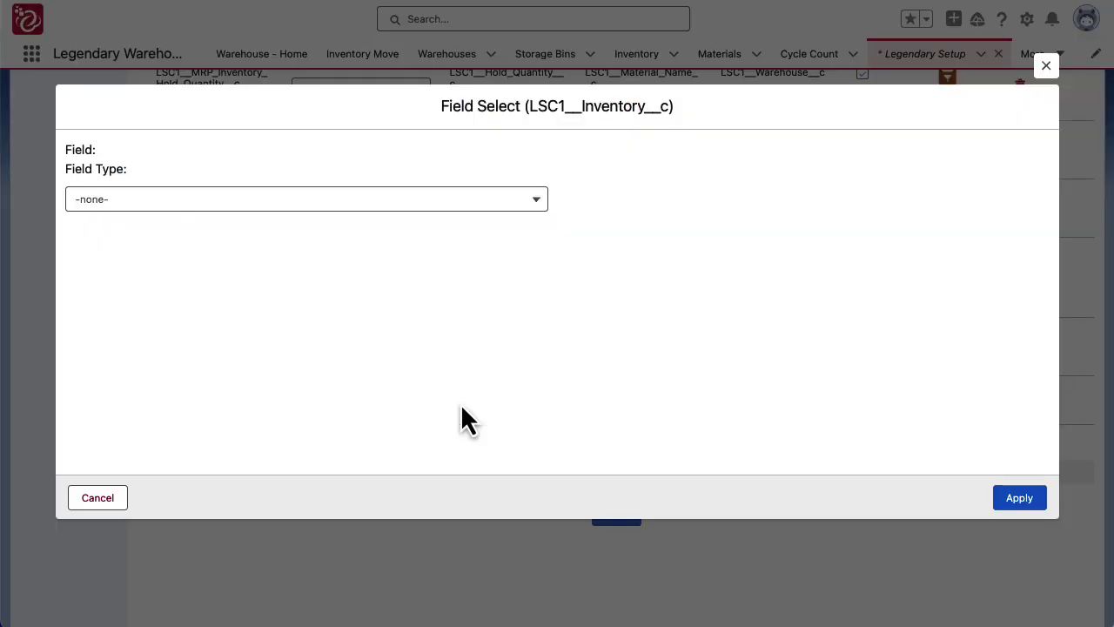
left_click(435, 200)
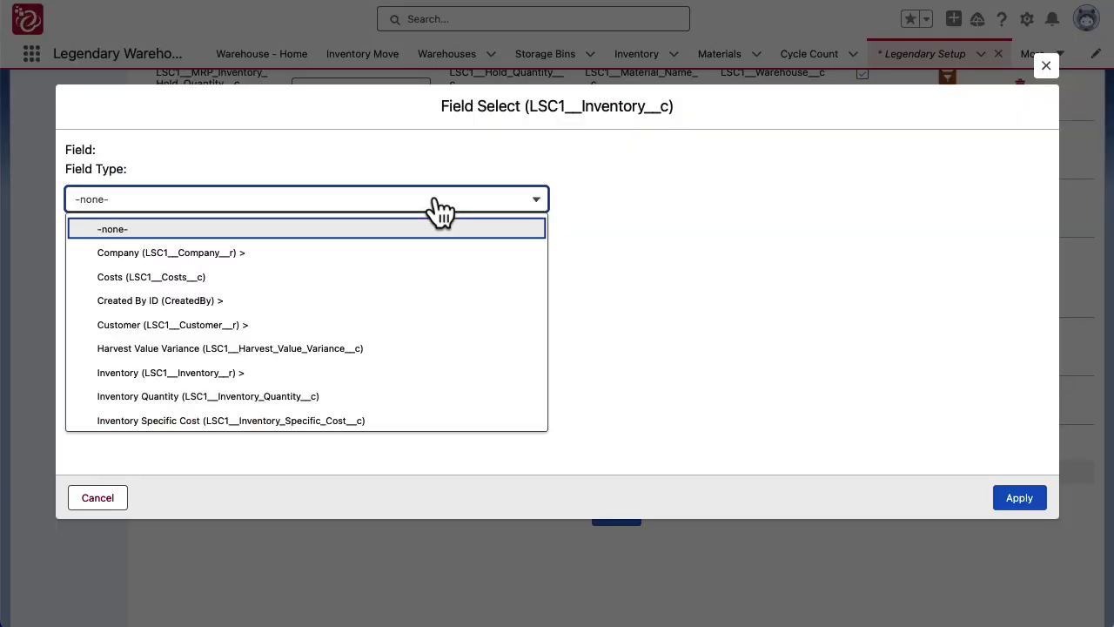
key("i")
key("Return")
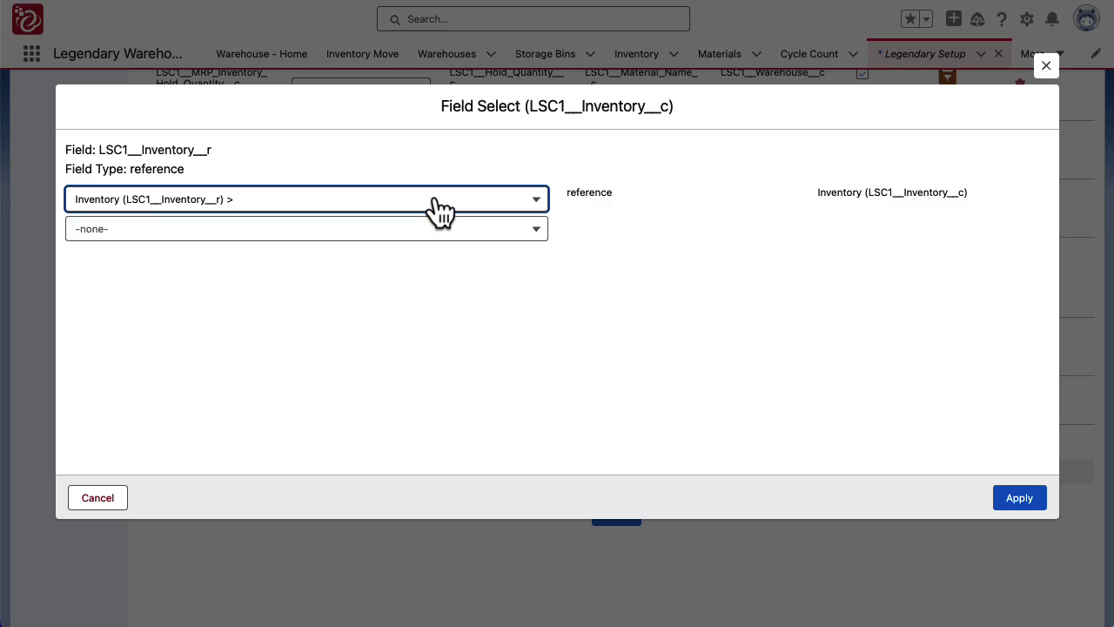
key("Tab")
key("q")
key("Return")
key("Return")
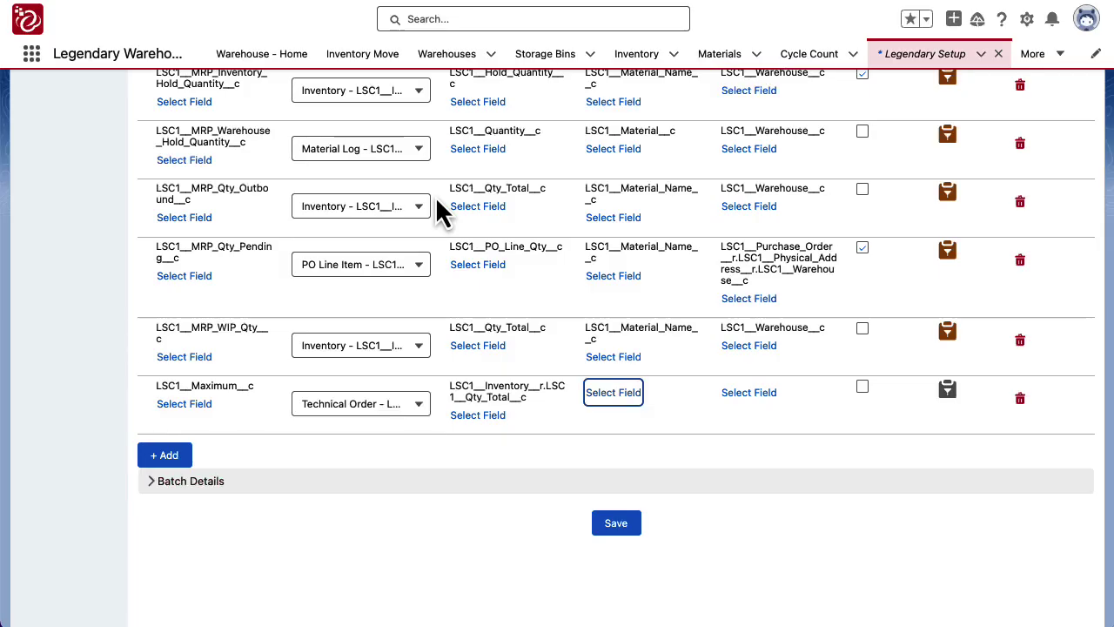
Step: Set the LSC1__Maximum__c row's material field to Material (LSC1__Material__c)
left_click(623, 393)
left_click(450, 202)
key("m")
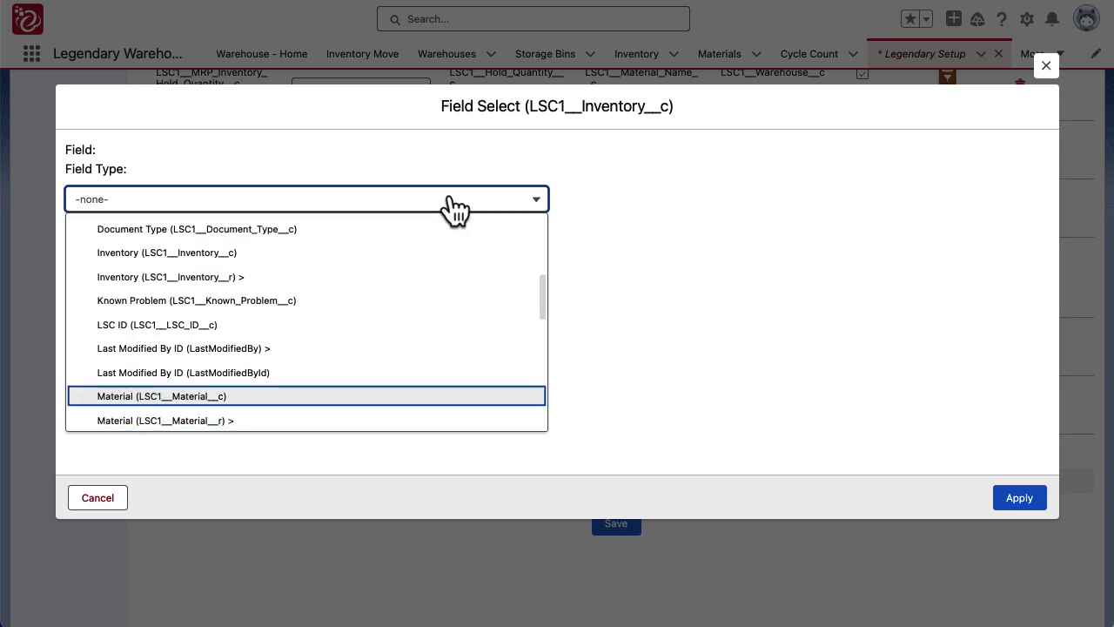
key("Return")
key("Return")
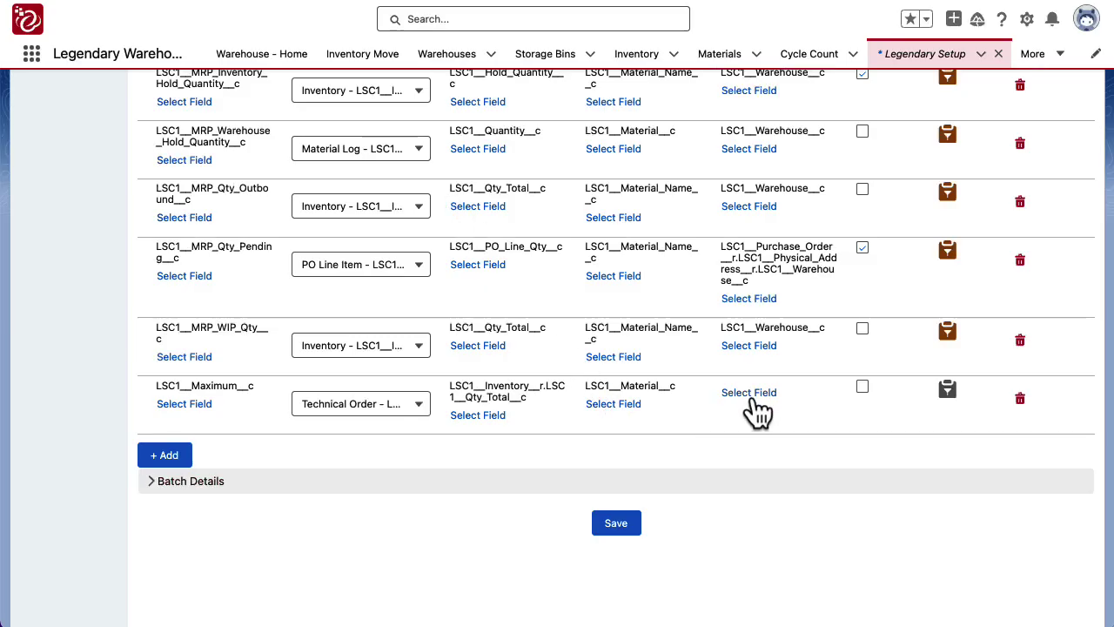
Step: Begin the LSC1__Maximum__c row's warehouse field path with the Inventory (LSC1__Inventory__r) reference
scroll(741, 427, "up", 3)
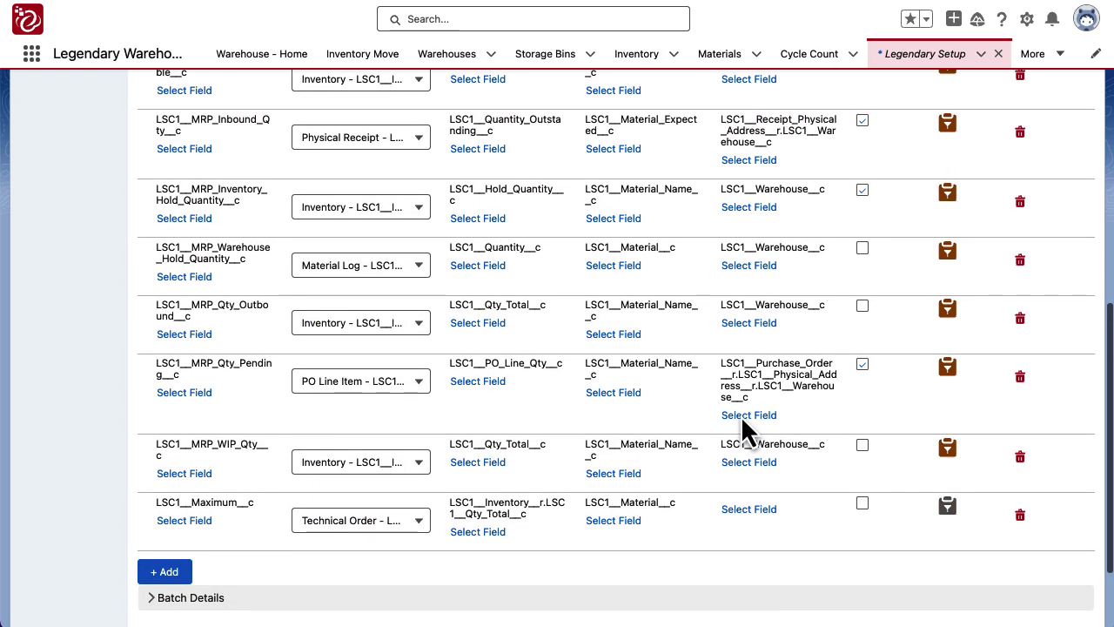
left_click(764, 512)
left_click(513, 203)
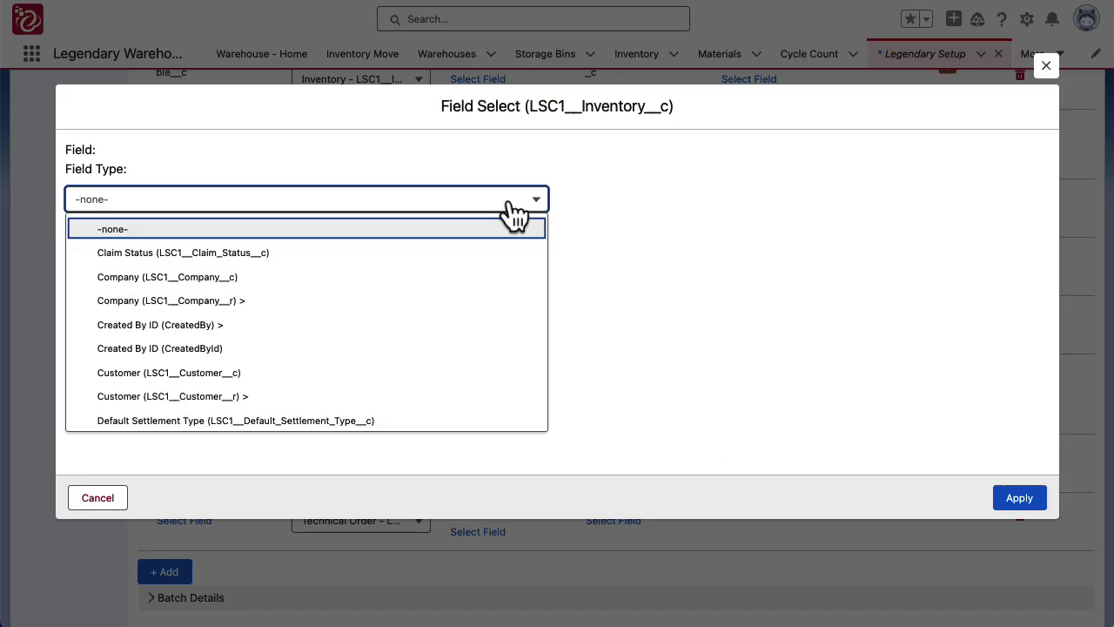
key("i")
key("Down")
key("Return")
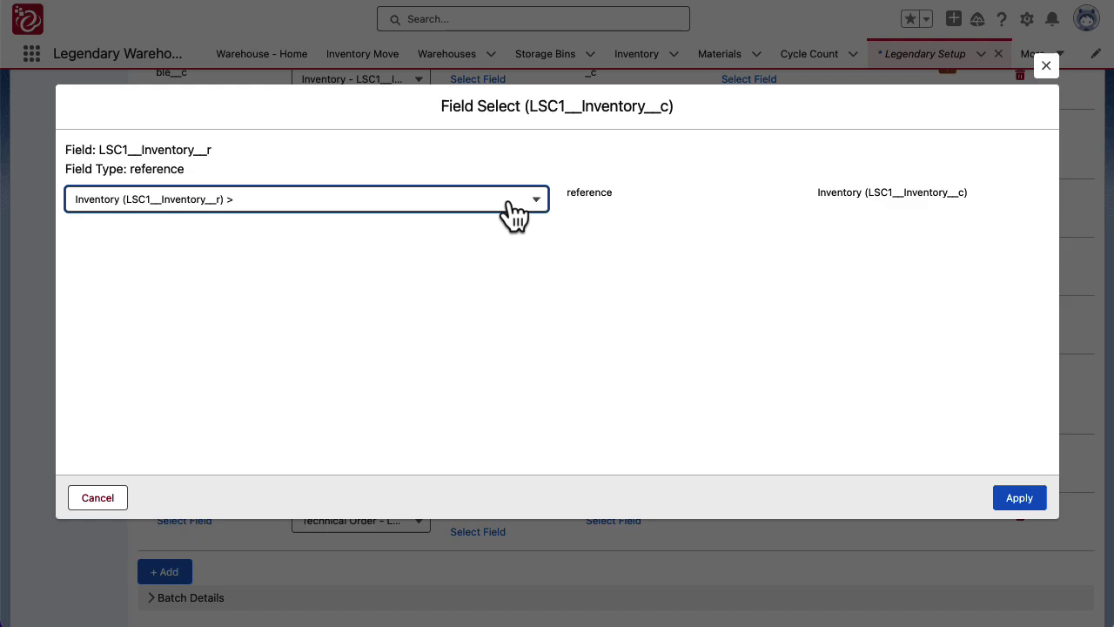
Step: Complete the warehouse field path with Warehouse (LSC1__Warehouse__c) from the Inventory reference and apply it to the row
key("i")
key("Down")
key("Down")
key("Down")
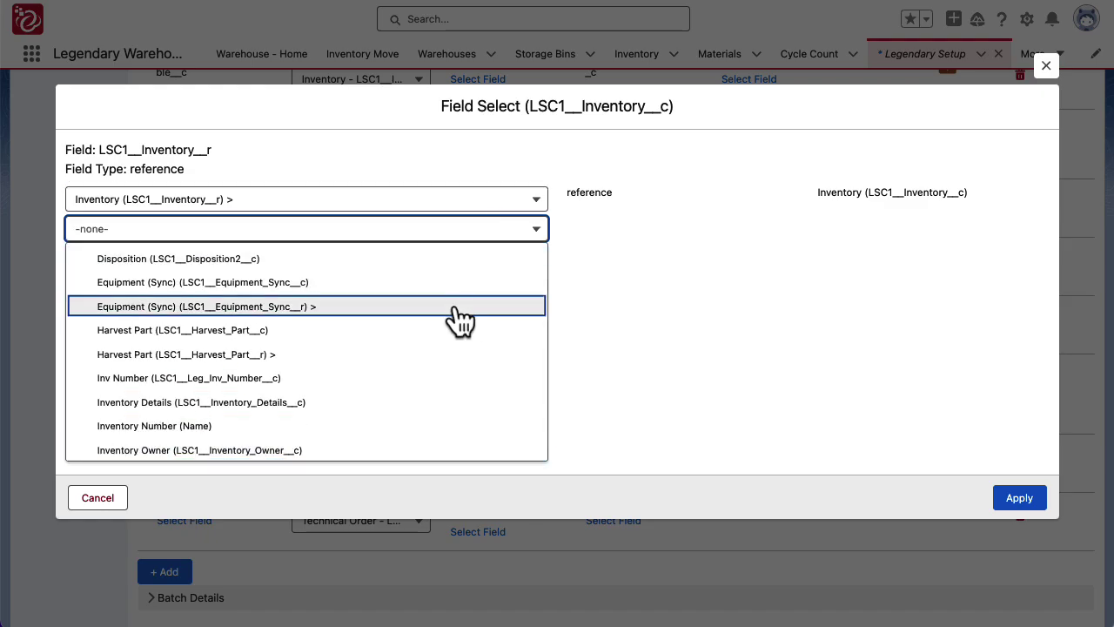
scroll(459, 346, "down", 2)
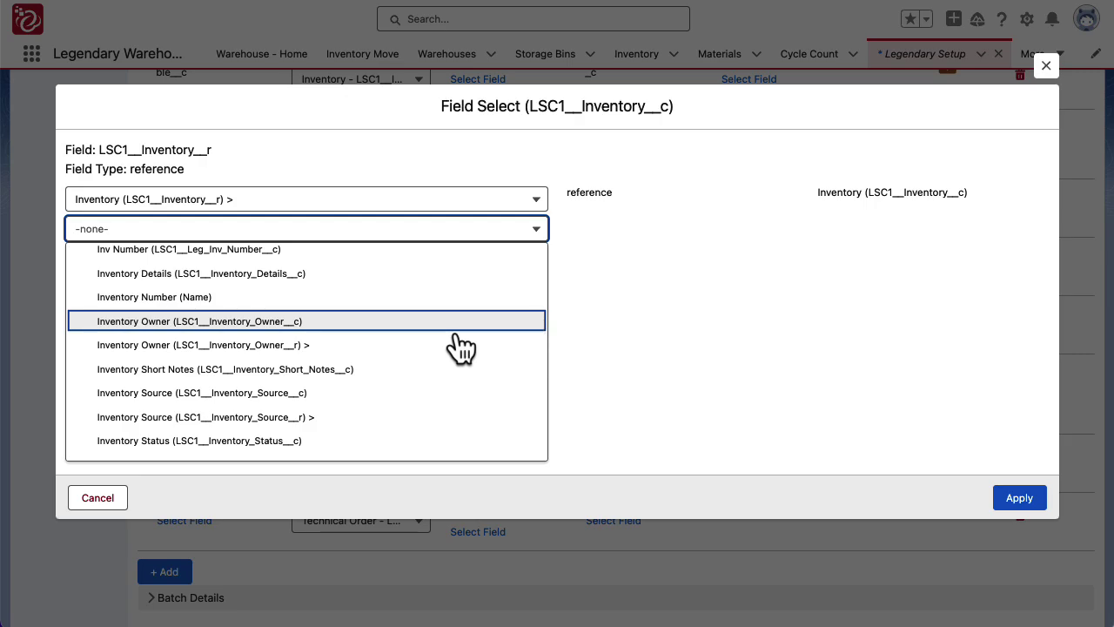
key("s")
key("t")
key("o")
key("w")
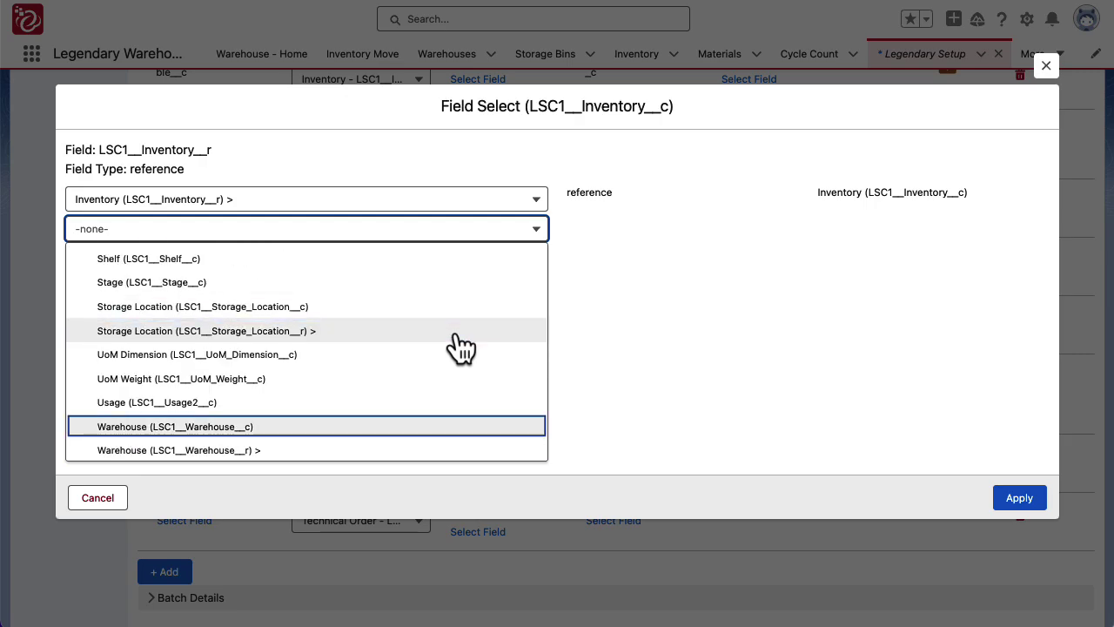
left_click(440, 426)
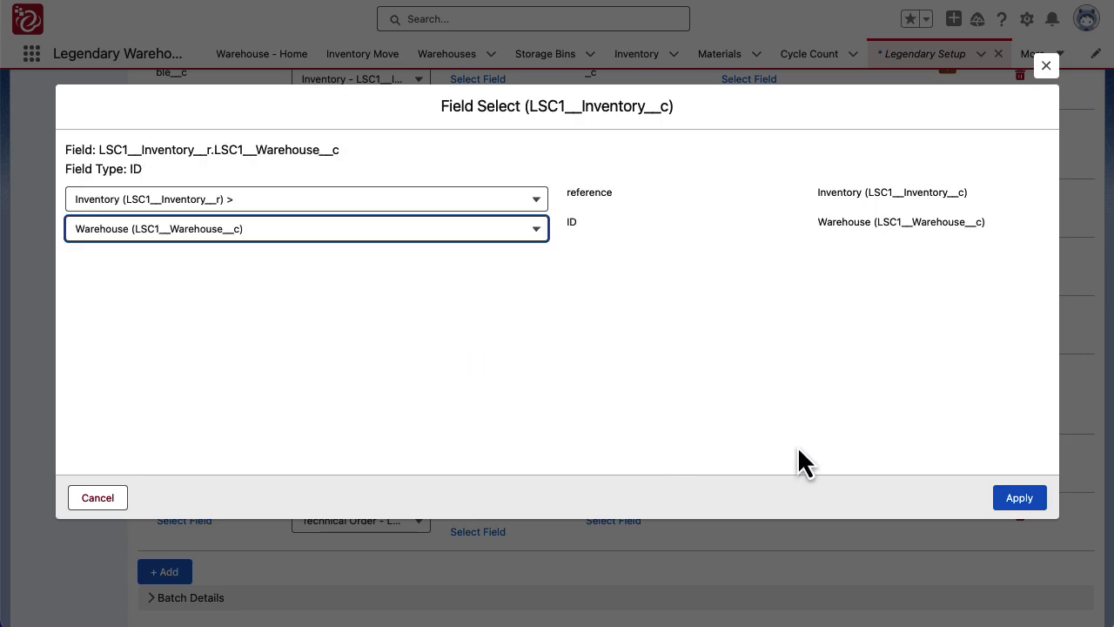
left_click(1045, 504)
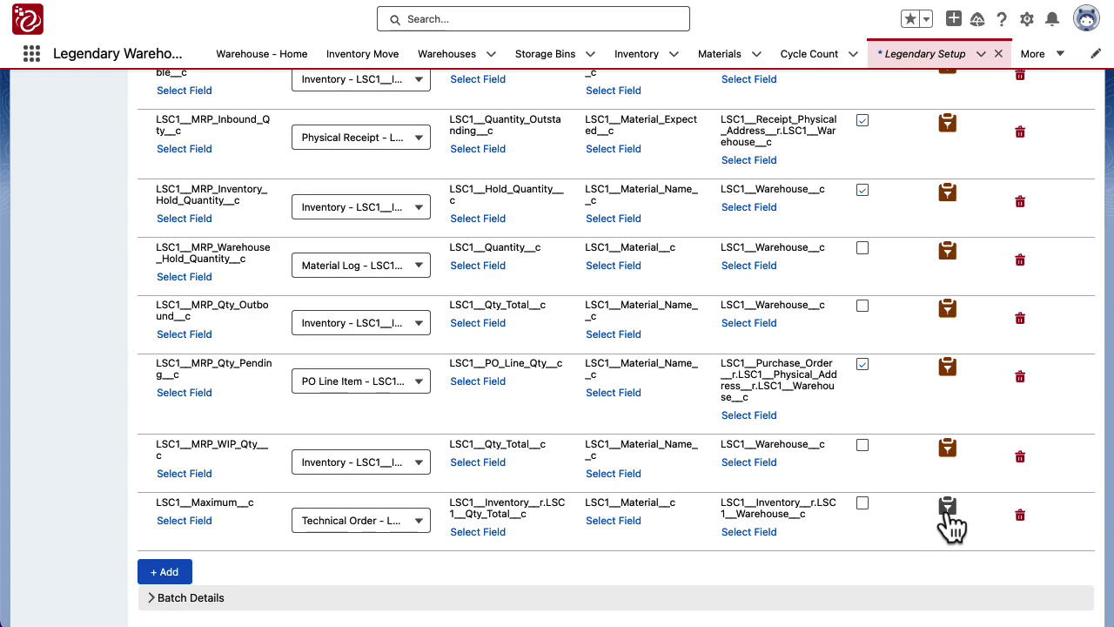
Step: Open the LSC1__Maximum__c row's filter criteria and set the first filter's field to Type (LSC1__Type__c)
left_click(947, 506)
left_click(101, 293)
left_click(131, 280)
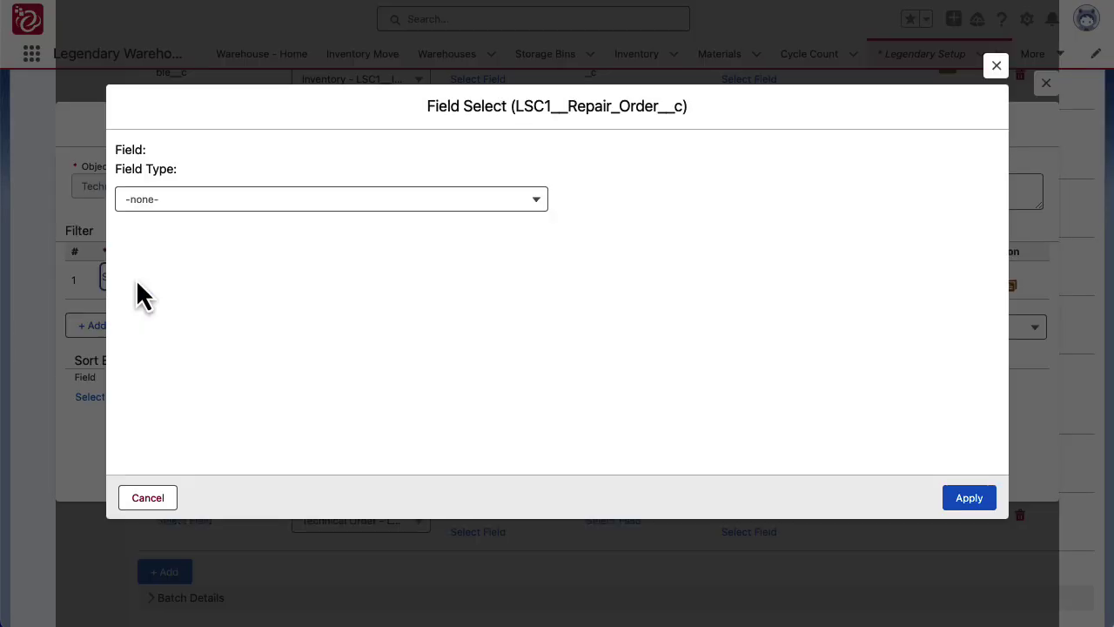
left_click(265, 202)
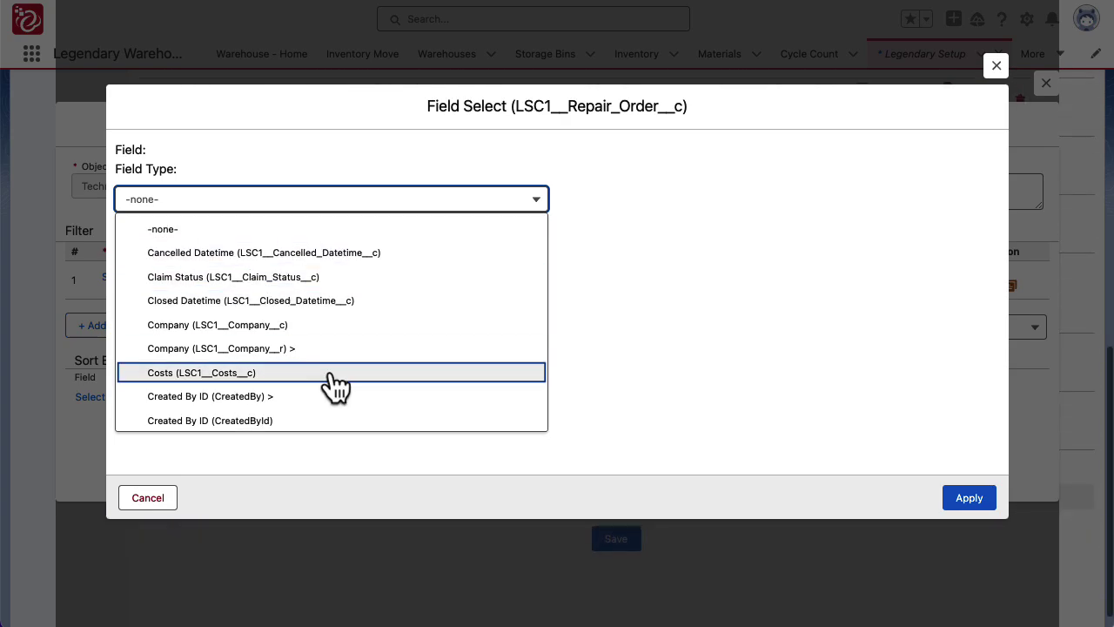
scroll(346, 340, "down", 10)
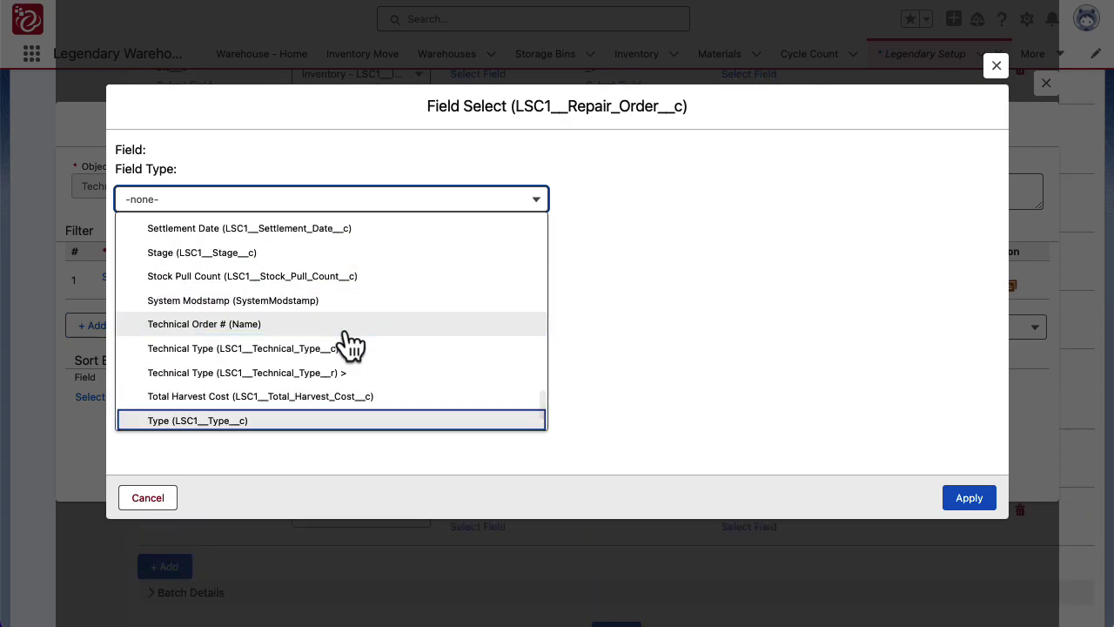
left_click(296, 422)
left_click(950, 505)
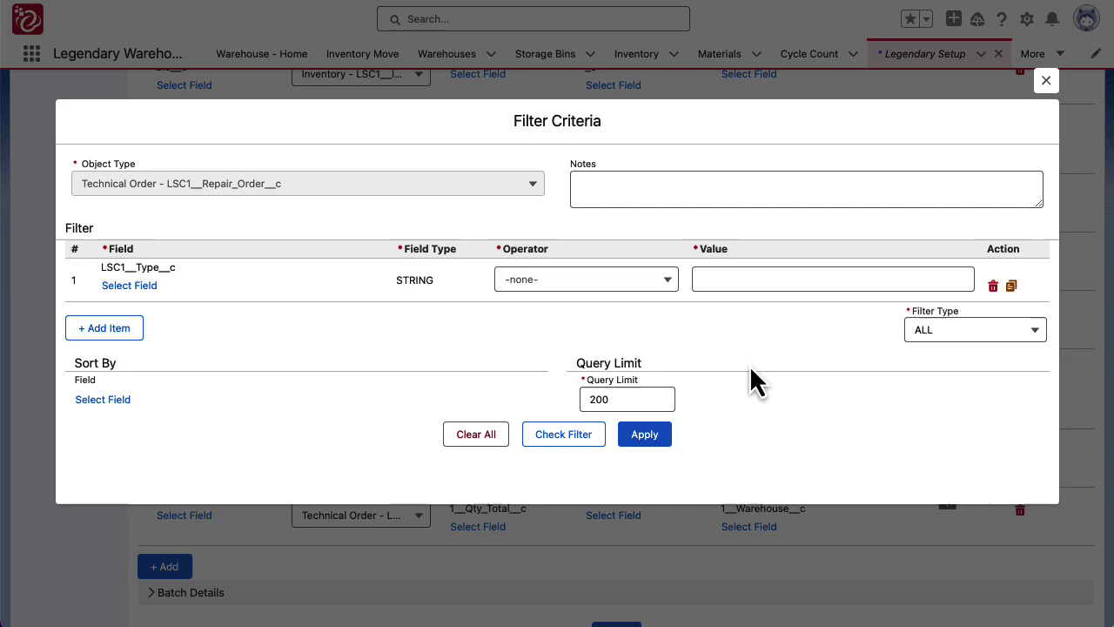
Step: Set the LSC1__Type__c filter's operator to equals and its value to Build
left_click(600, 284)
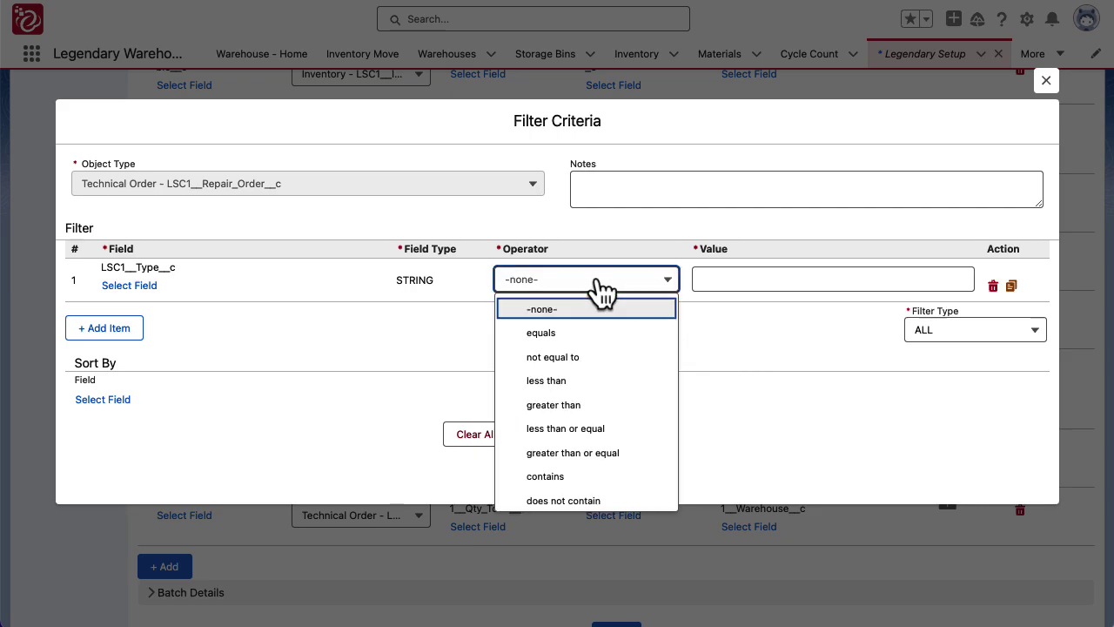
left_click(597, 339)
left_click(720, 282)
type("Build")
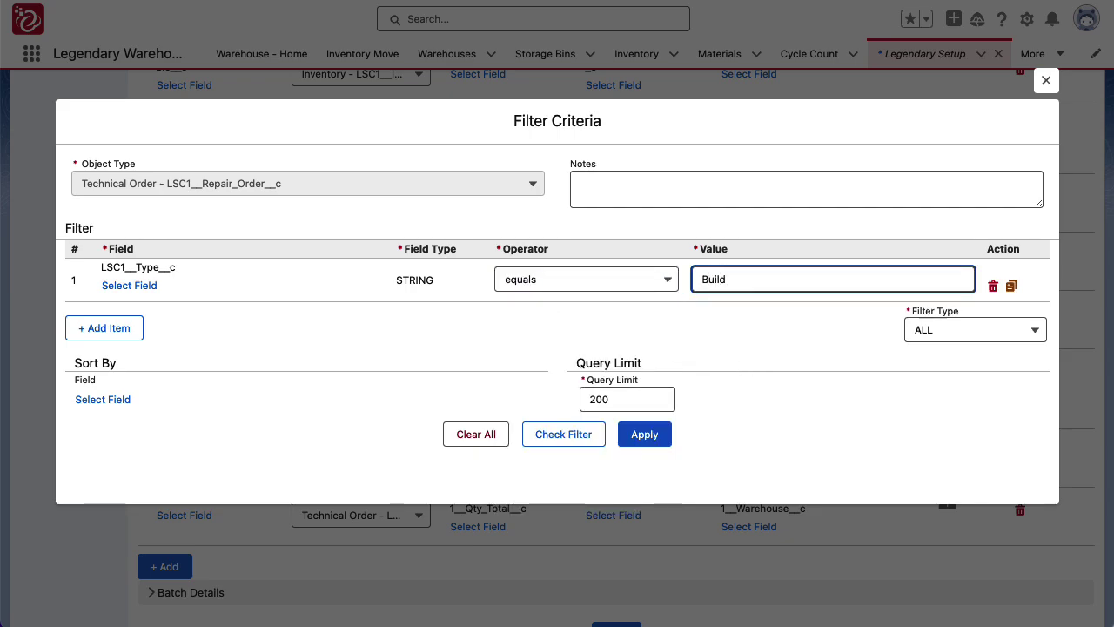
Step: Set the filter criteria's sort field to Technical Order # (Name) and apply the selection
left_click(102, 402)
left_click(323, 213)
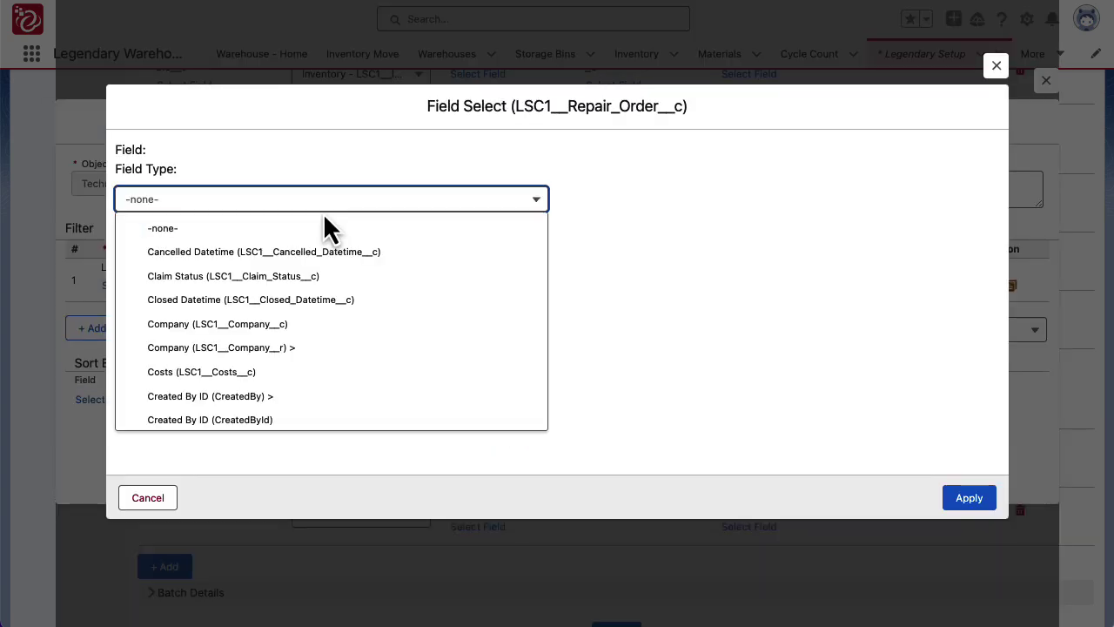
left_click(495, 218)
left_click(500, 209)
key("t")
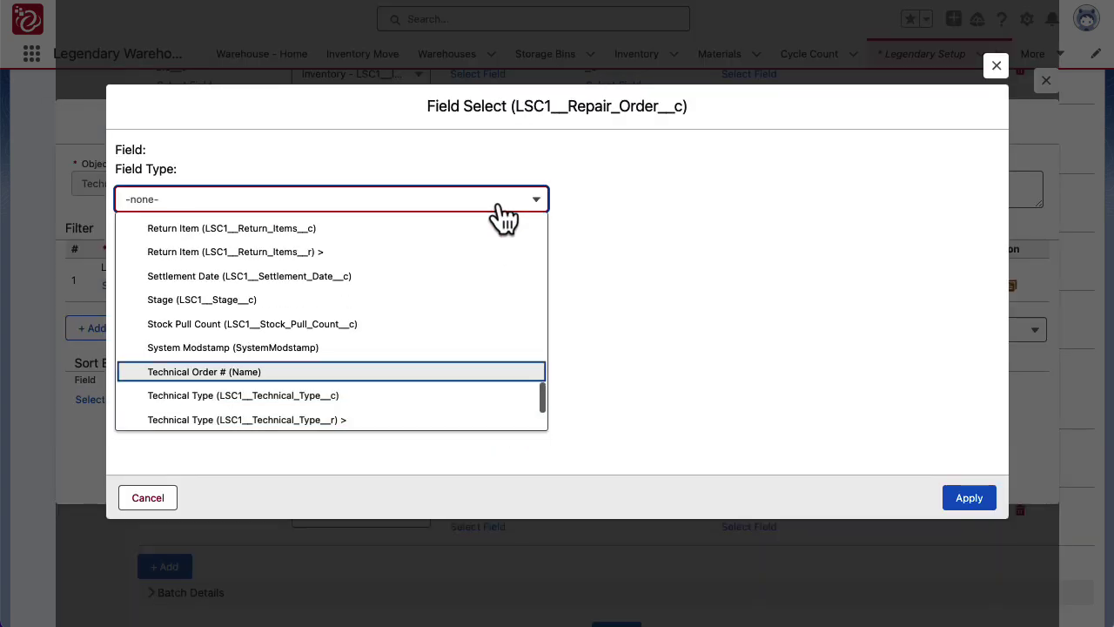
left_click(383, 373)
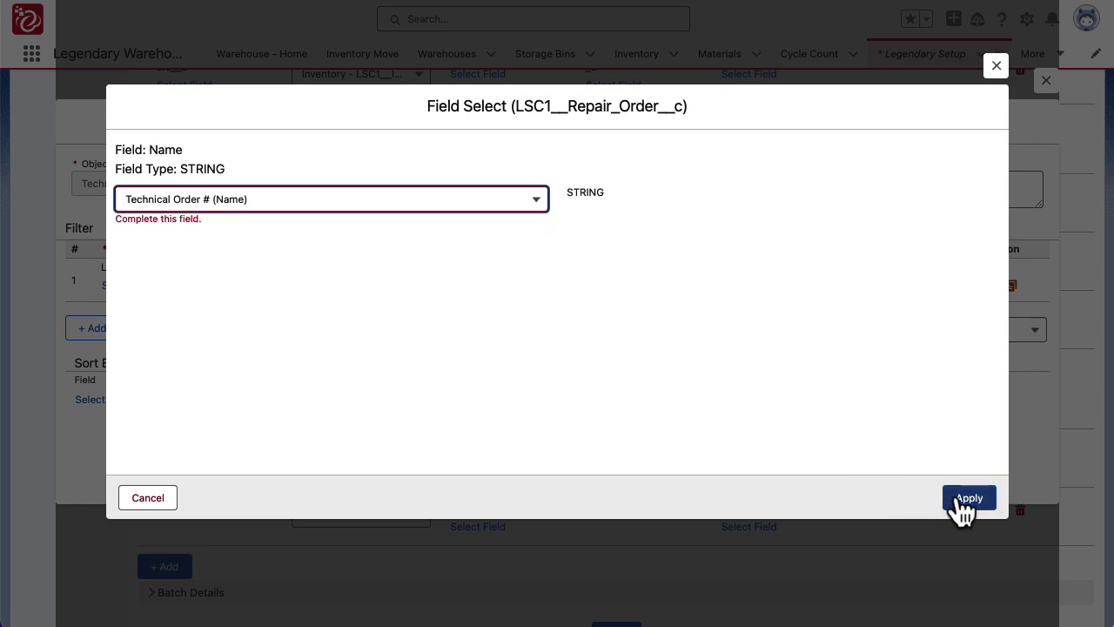
left_click(967, 501)
Step: Set the filter criteria's query limit to 20,000
left_click(648, 401)
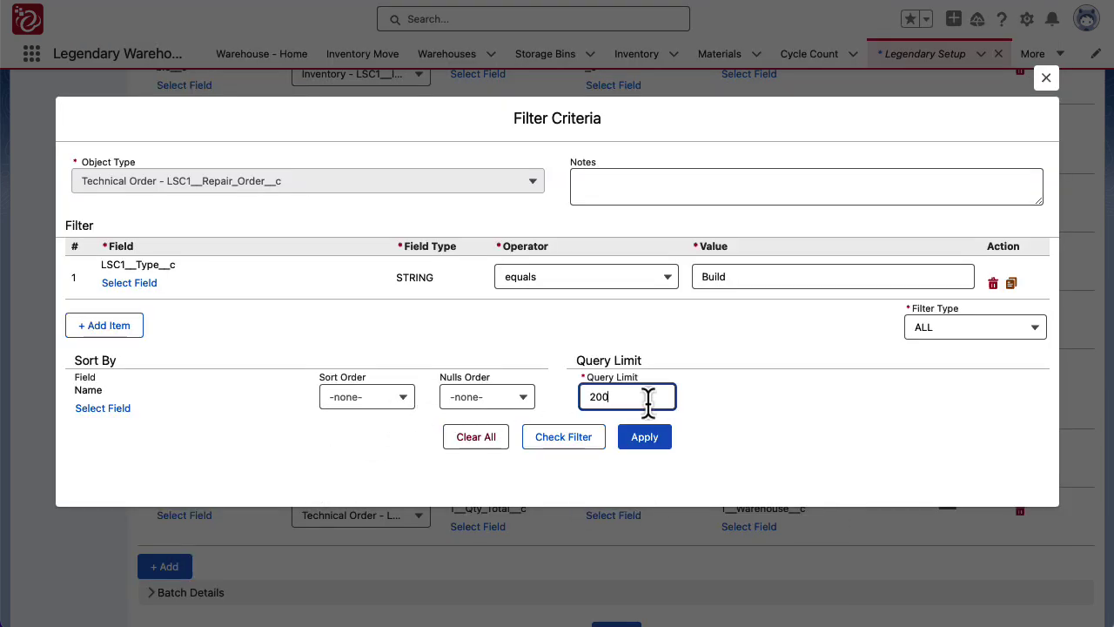
type("00")
key("Tab")
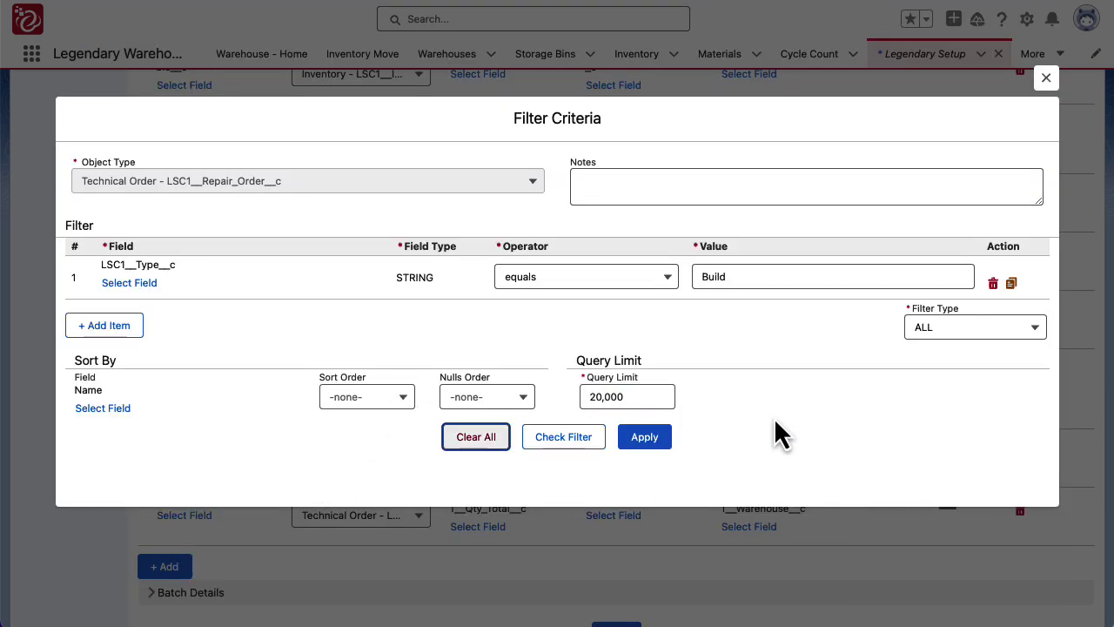
left_click(774, 417)
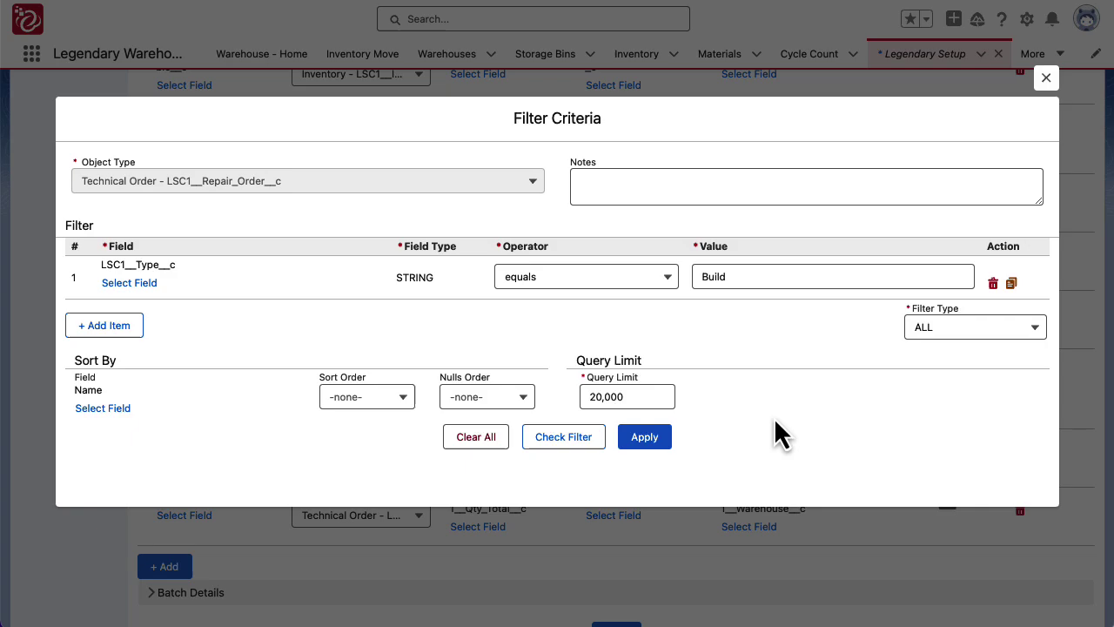
Step: Add a second filter item and set its field to Record Status (LSC1__Record_Status__c)
left_click(126, 335)
left_click(135, 299)
left_click(223, 205)
type("re")
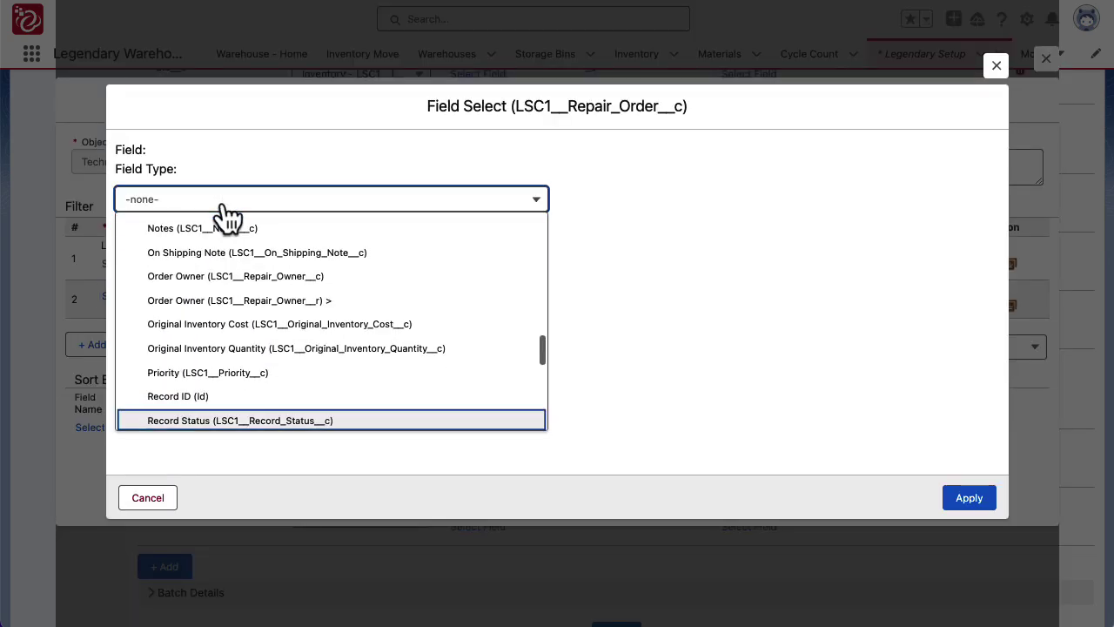
key("Return")
key("Tab")
key("Tab")
key("Return")
key("Tab")
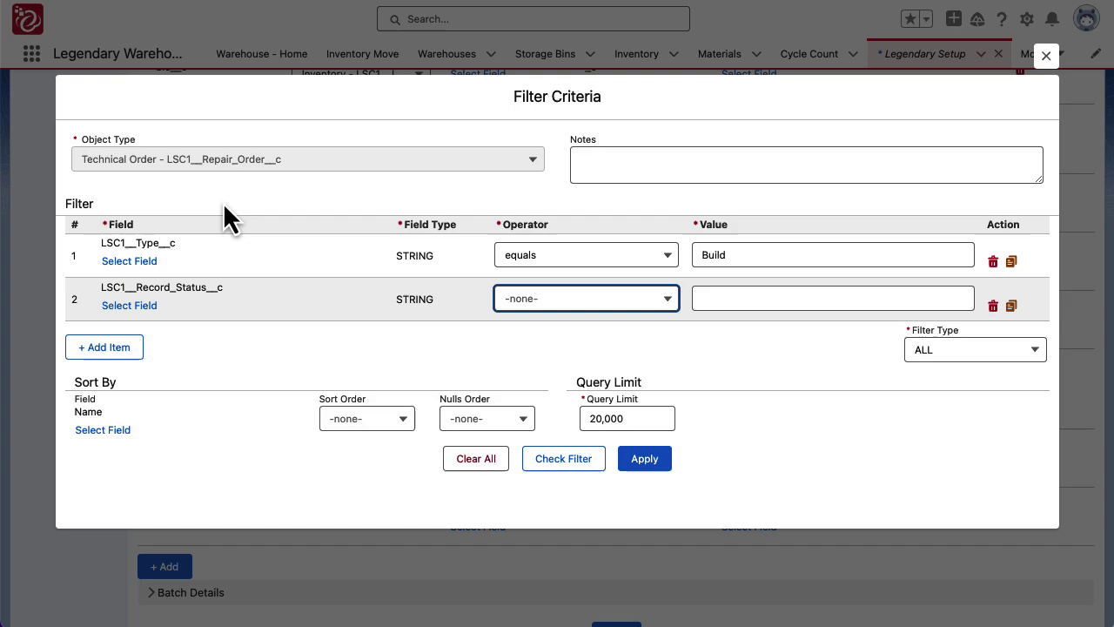
Step: Set the LSC1__Record_Status__c filter to equals In Progress and apply the filter criteria to the row
key("e")
key("Return")
key("Tab")
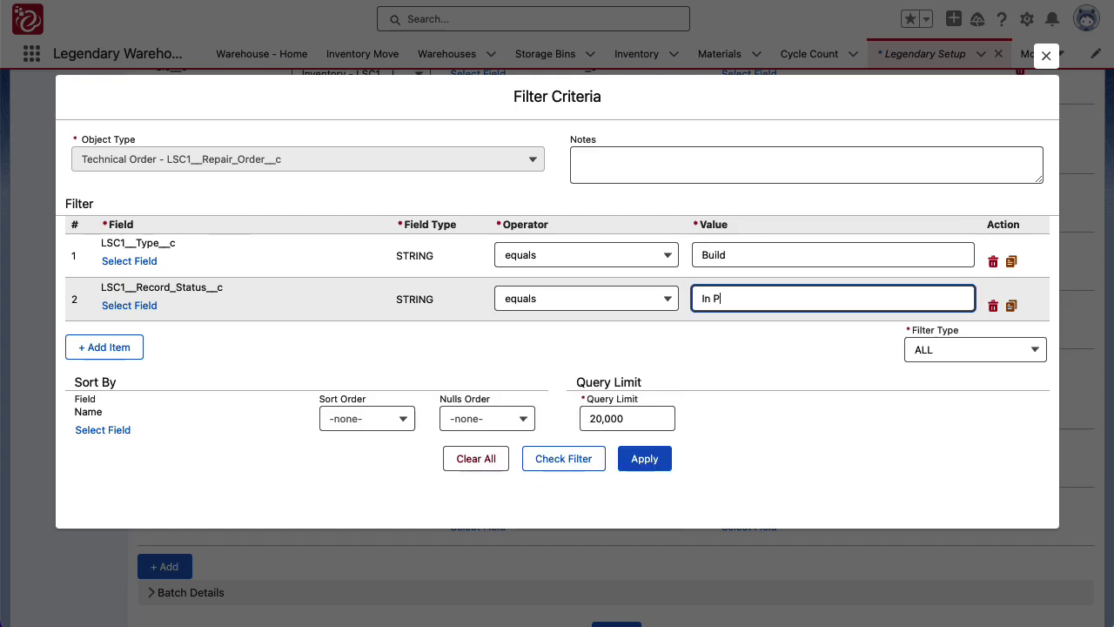
type("In Progress")
key("Tab")
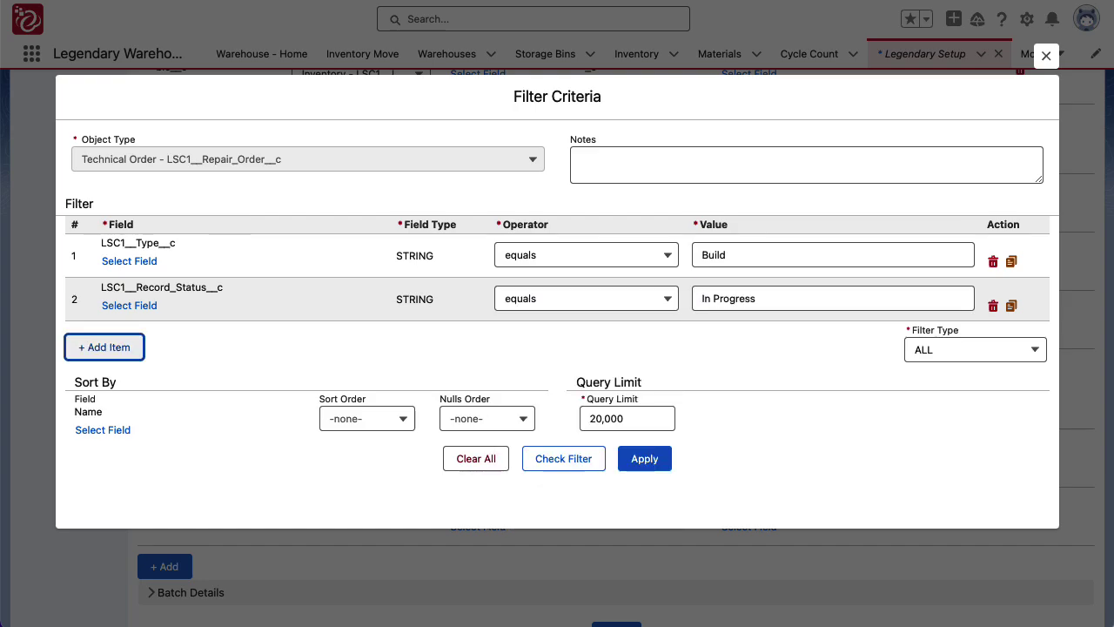
left_click(649, 468)
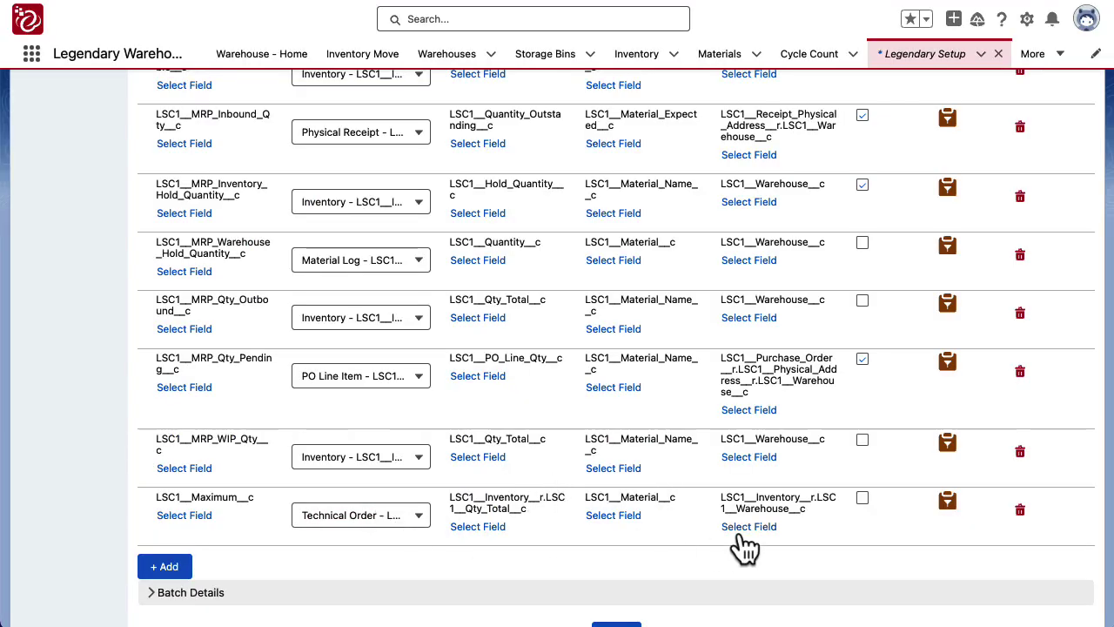
Step: Clear the LSC1__Maximum__c row's field selection and delete that row from the aggregate values
left_click(195, 515)
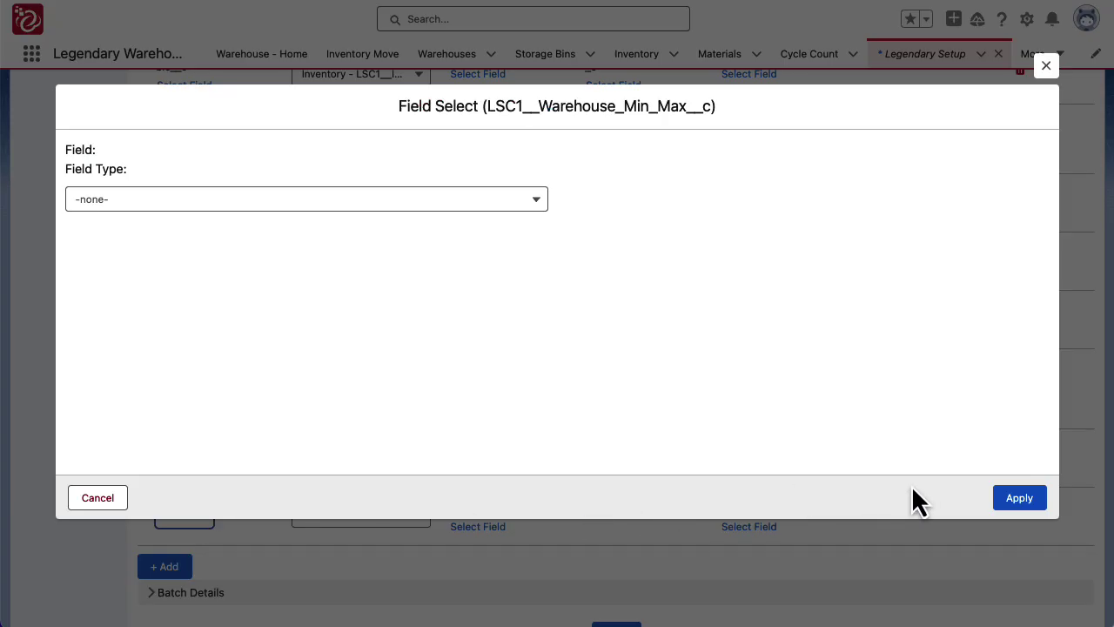
left_click(1021, 500)
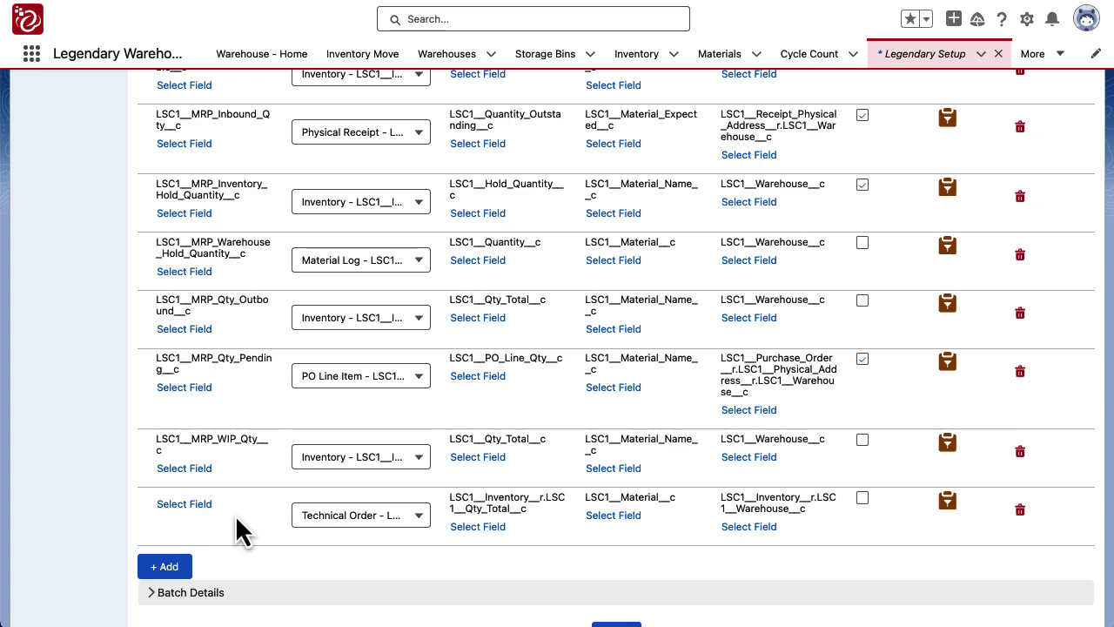
left_click(1021, 510)
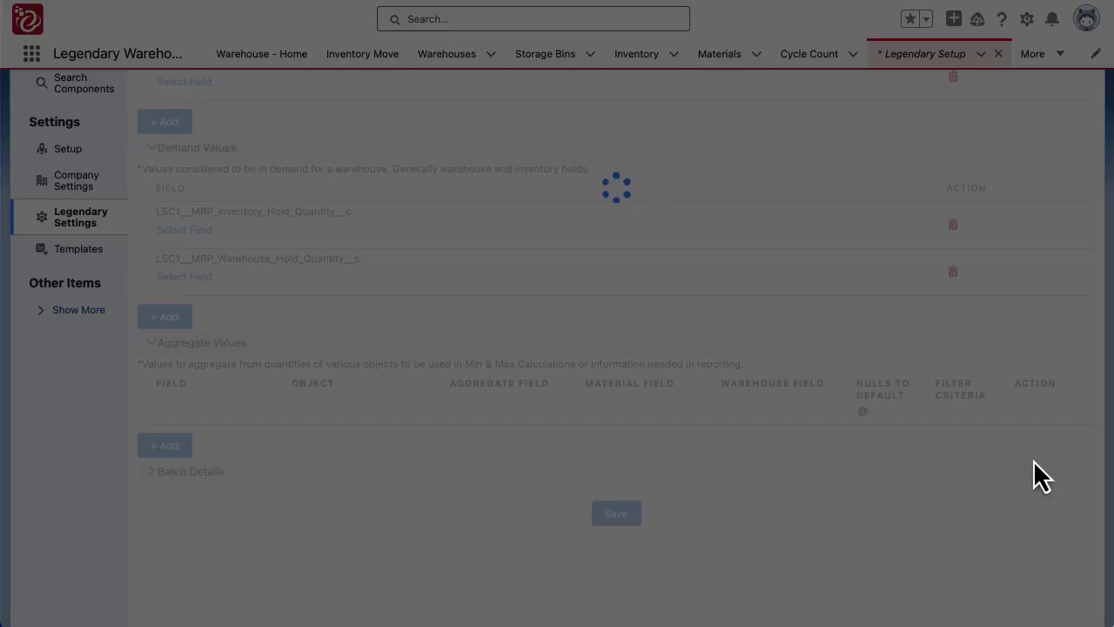
scroll(1023, 470, "up", 10)
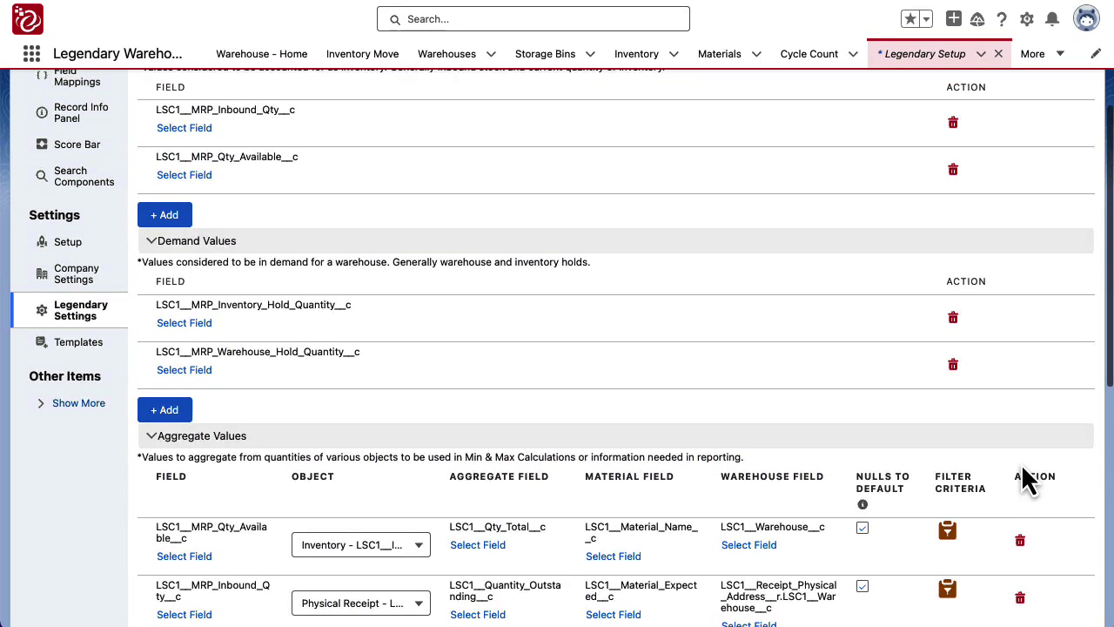
scroll(1021, 463, "up", 2)
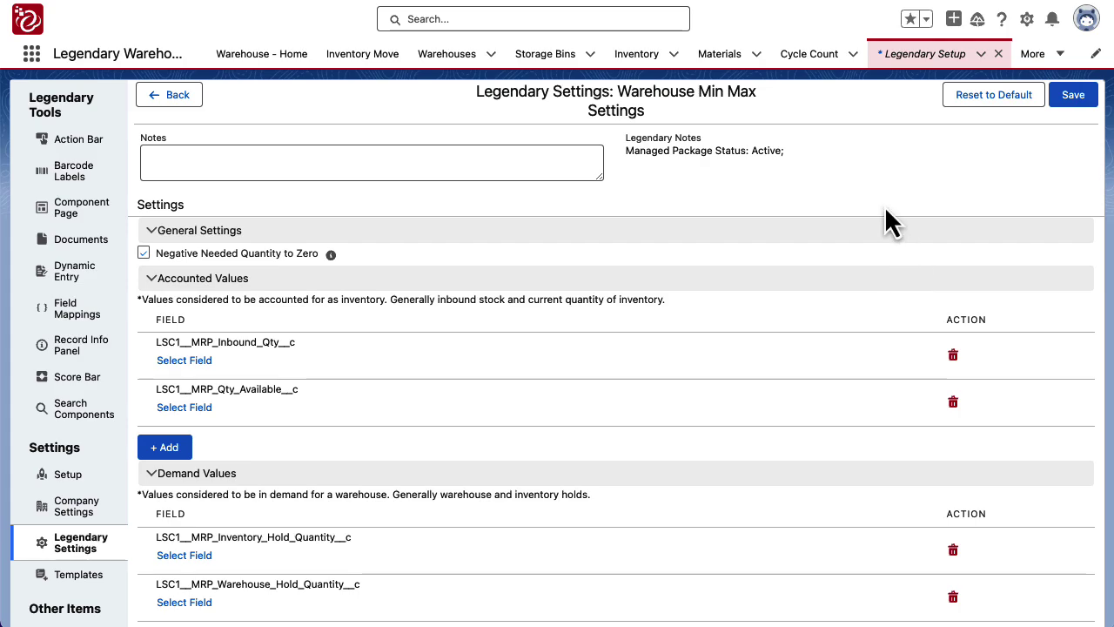